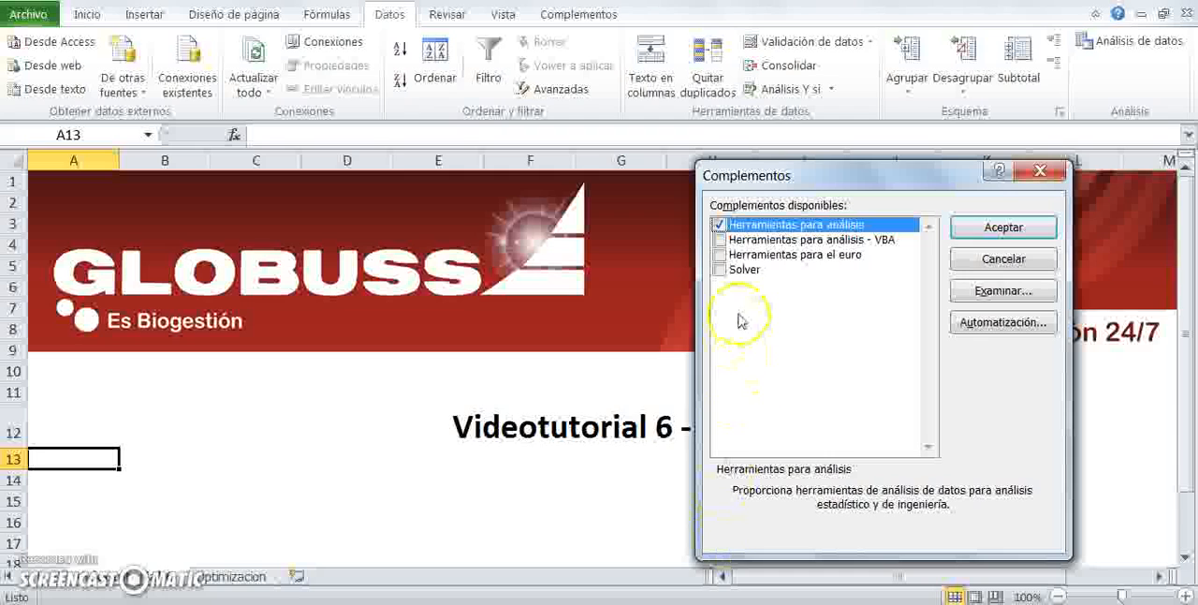
- Enable the Solver add-in and open the Optimizacion sheet
{"action": "left_click", "coordinate": [719, 270]}
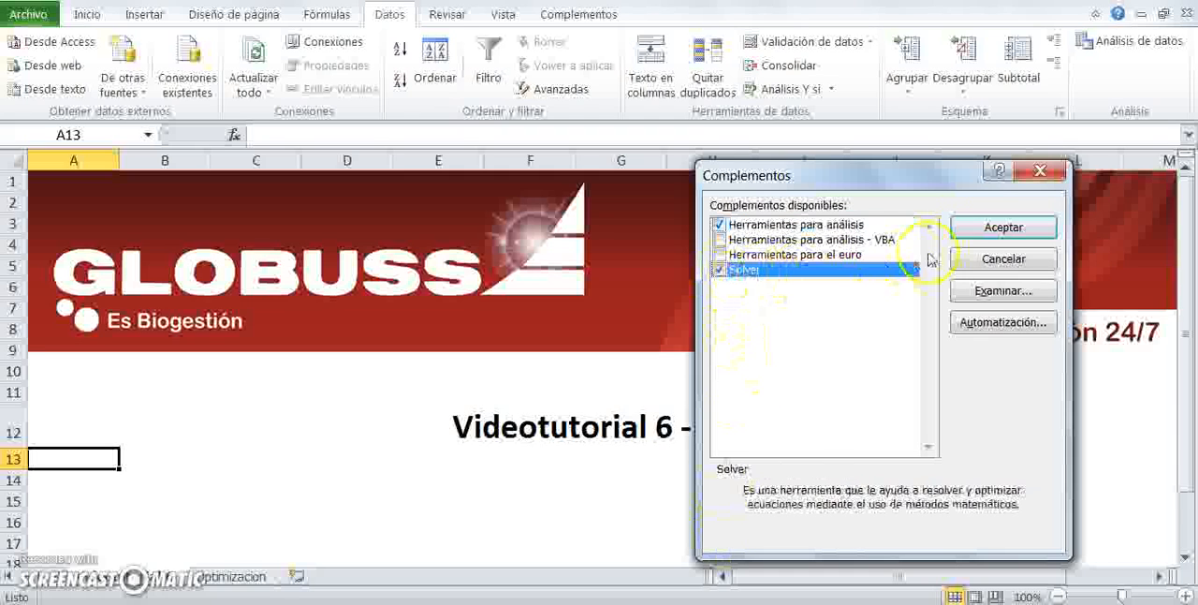
{"action": "left_click", "coordinate": [998, 229]}
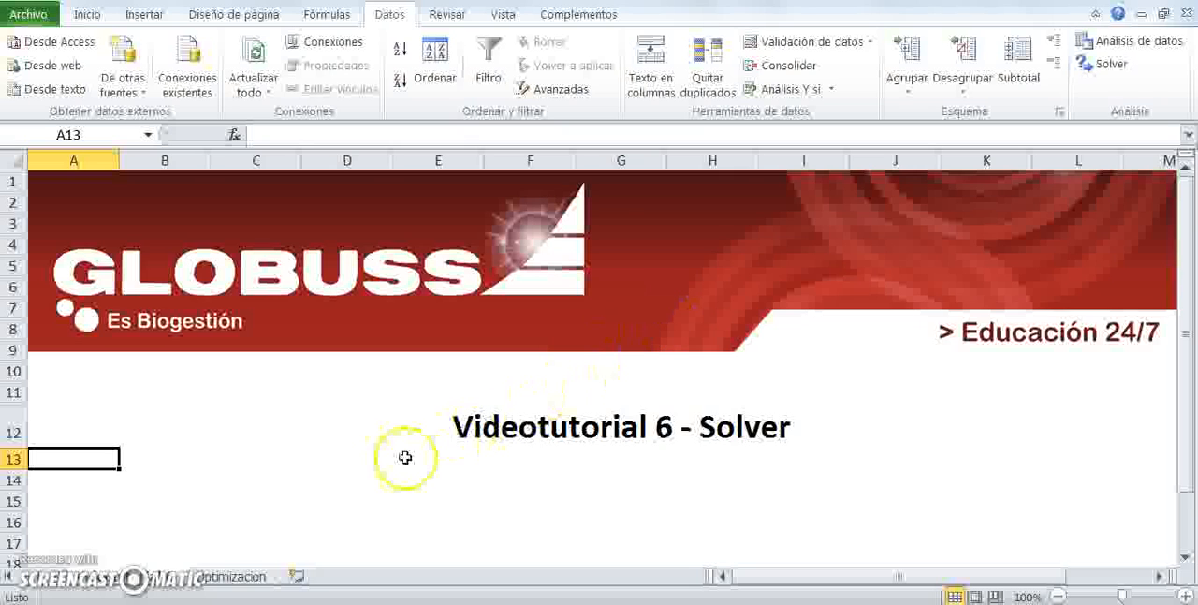
{"action": "left_click", "coordinate": [231, 578]}
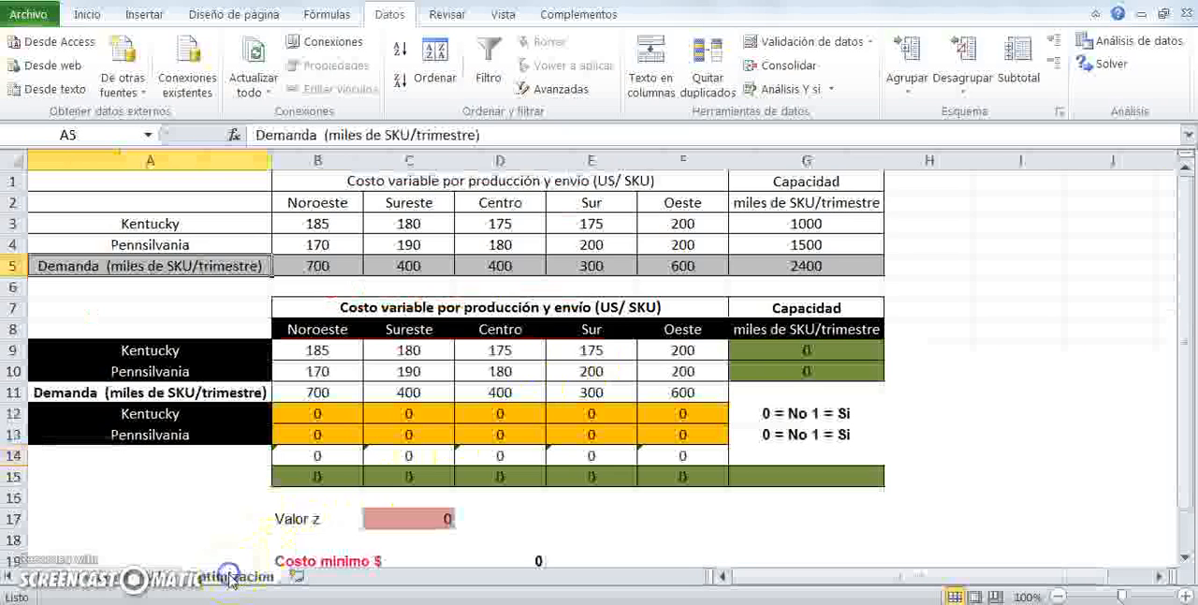
- Review the plants, destination regions and unit production-and-shipping costs in the source data table
{"action": "left_click", "coordinate": [199, 186]}
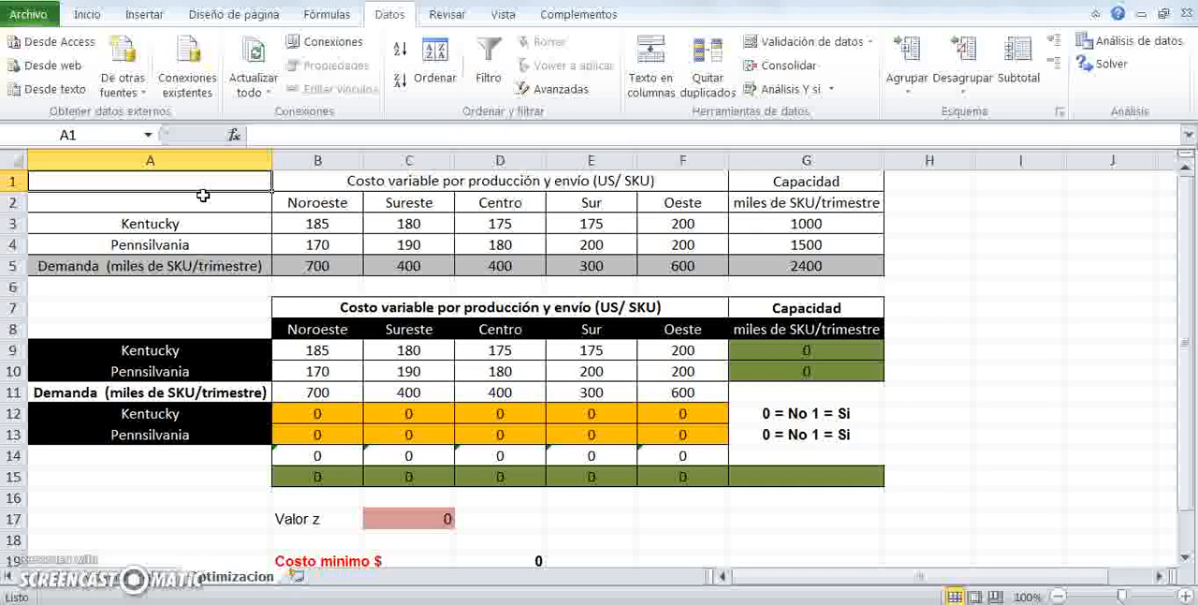
{"action": "left_click_drag", "start_coordinate": [163, 226], "coordinate": [171, 237]}
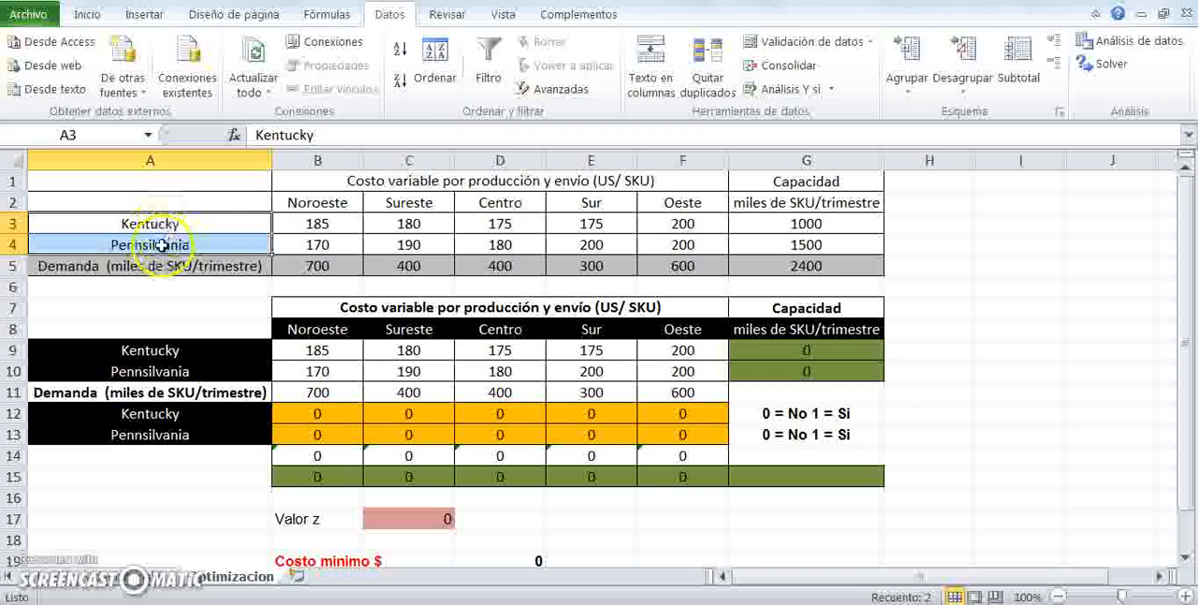
{"action": "left_click_drag", "start_coordinate": [317, 203], "coordinate": [658, 213]}
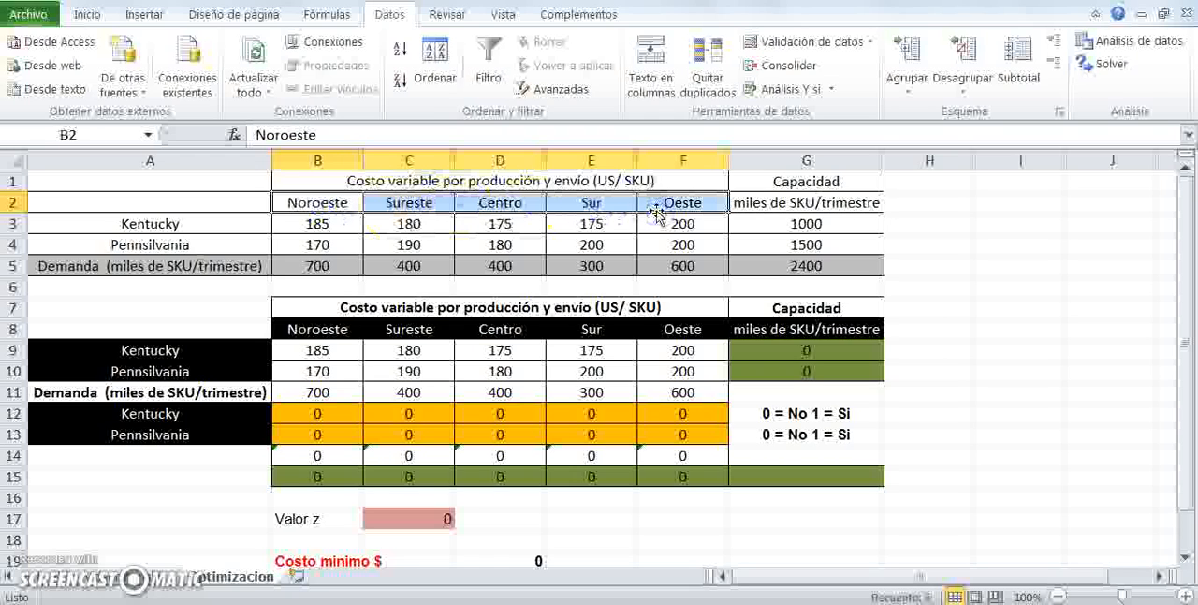
{"action": "left_click_drag", "start_coordinate": [314, 225], "coordinate": [650, 235]}
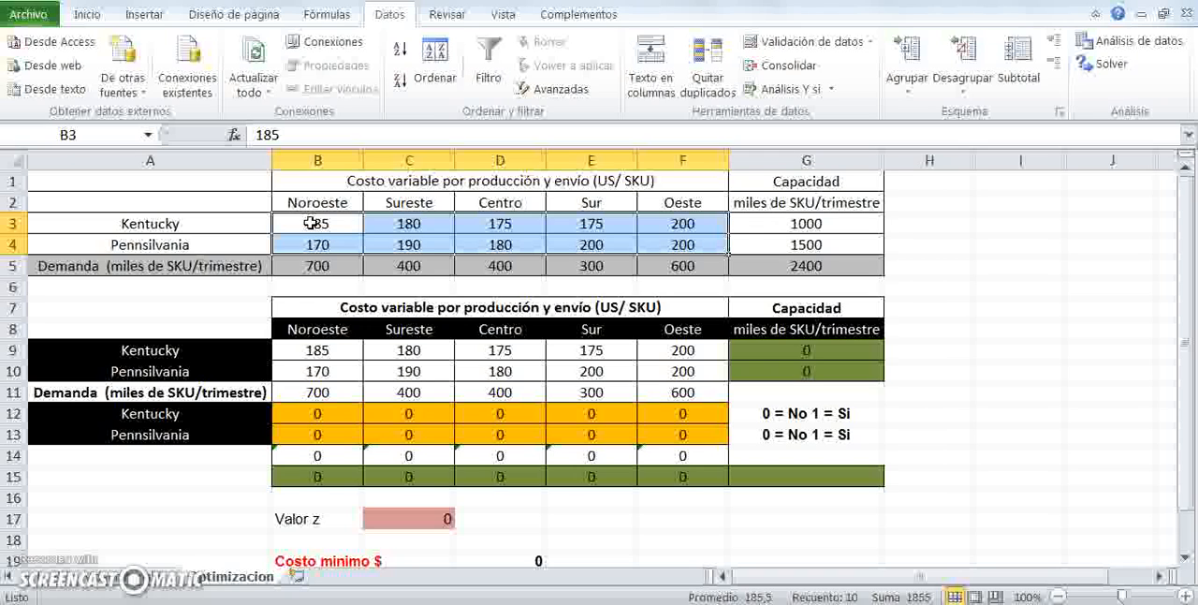
{"action": "left_click", "coordinate": [297, 223]}
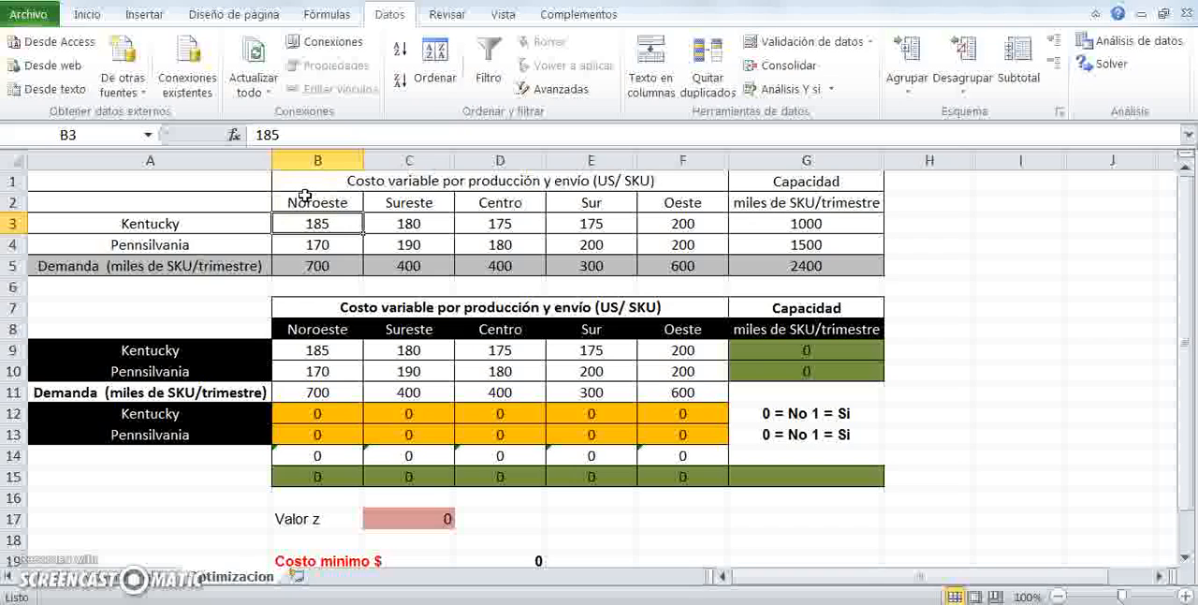
{"action": "key", "text": "ctrl+c"}
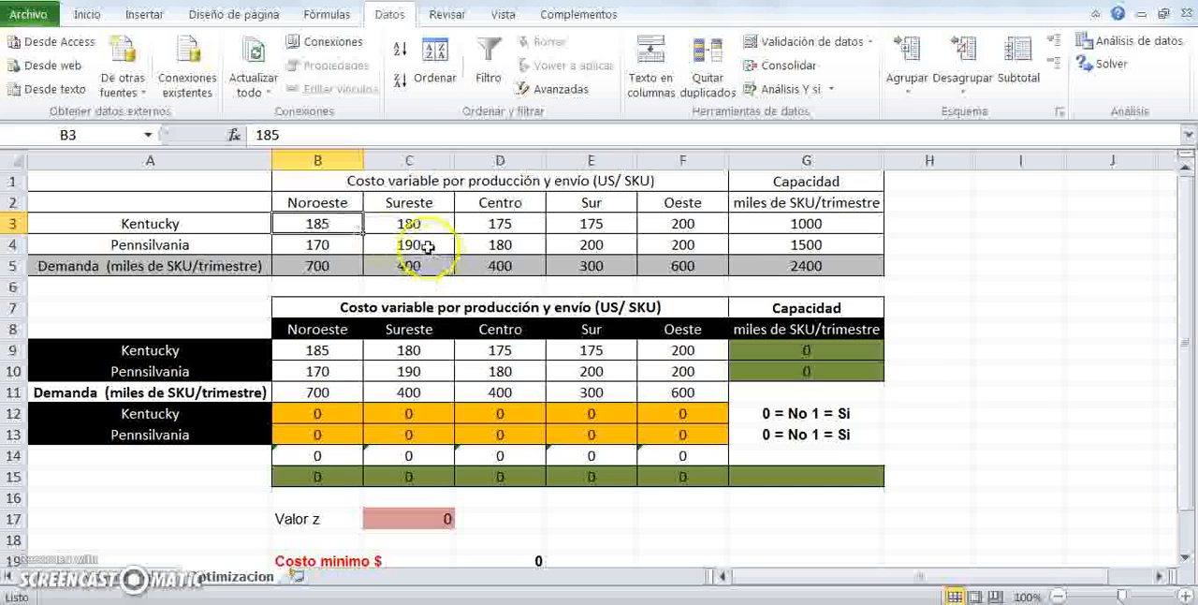
{"action": "left_click", "coordinate": [483, 244]}
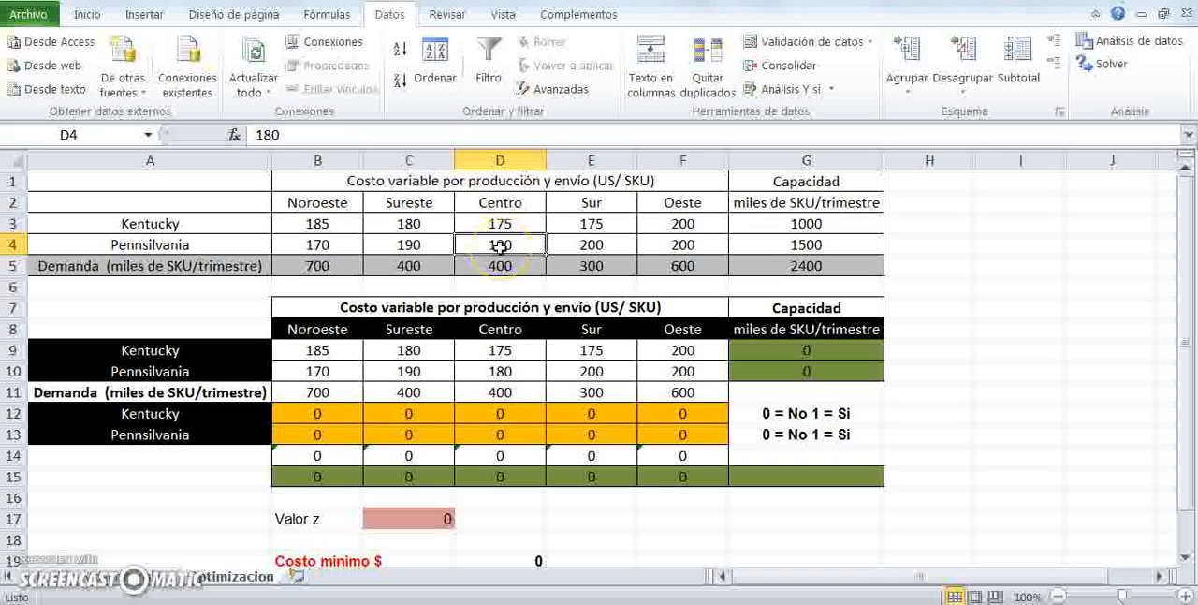
- Examine the plant capacity values and the demand row of the source table, including its total
{"action": "left_click", "coordinate": [769, 226]}
{"action": "left_click_drag", "start_coordinate": [766, 232], "coordinate": [767, 238]}
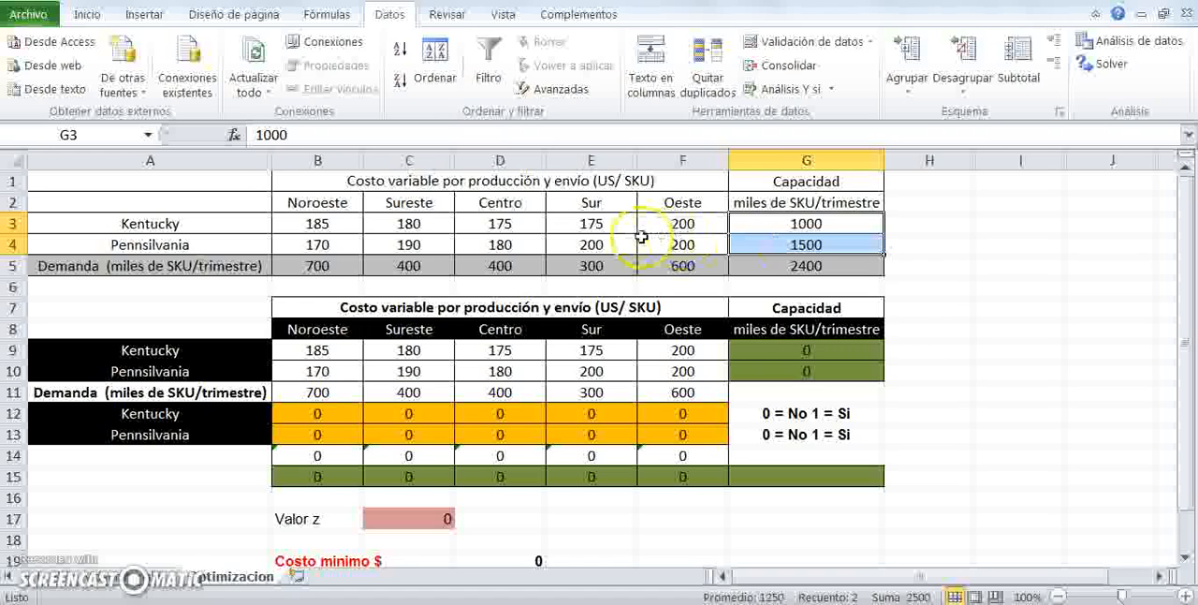
{"action": "left_click", "coordinate": [802, 226]}
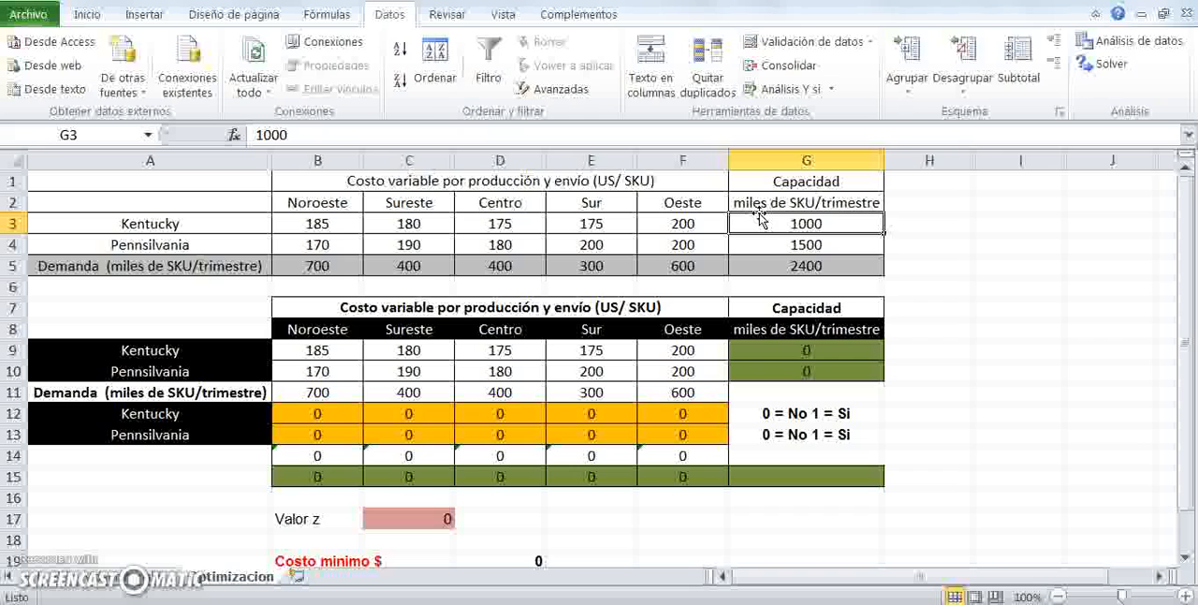
{"action": "left_click", "coordinate": [769, 245]}
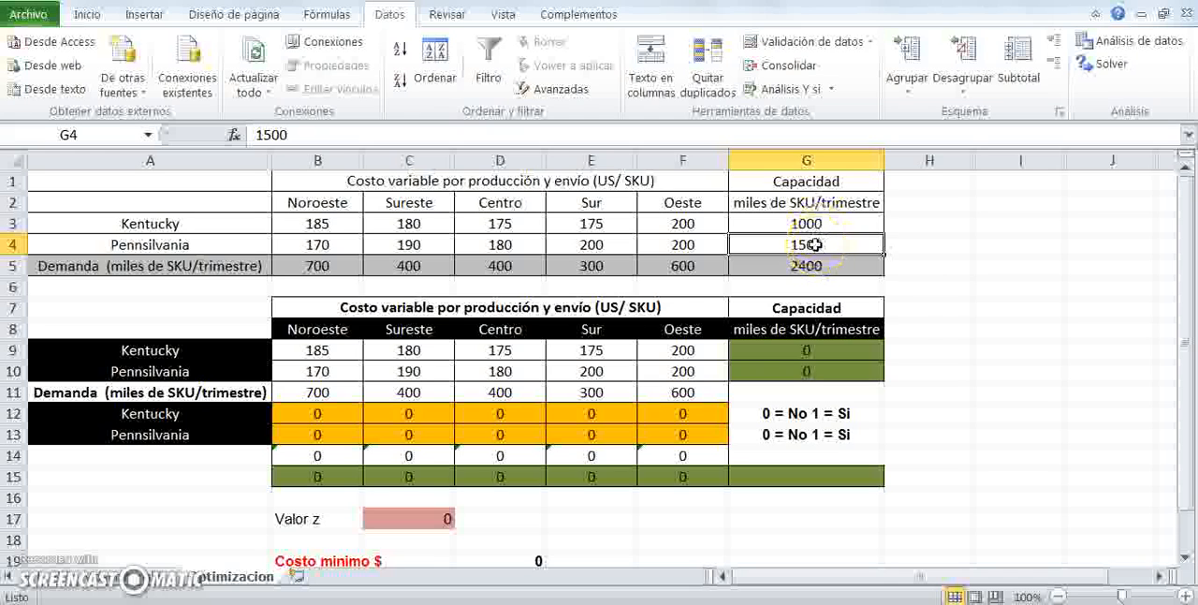
{"action": "left_click", "coordinate": [197, 265]}
{"action": "left_click_drag", "start_coordinate": [197, 265], "coordinate": [783, 269]}
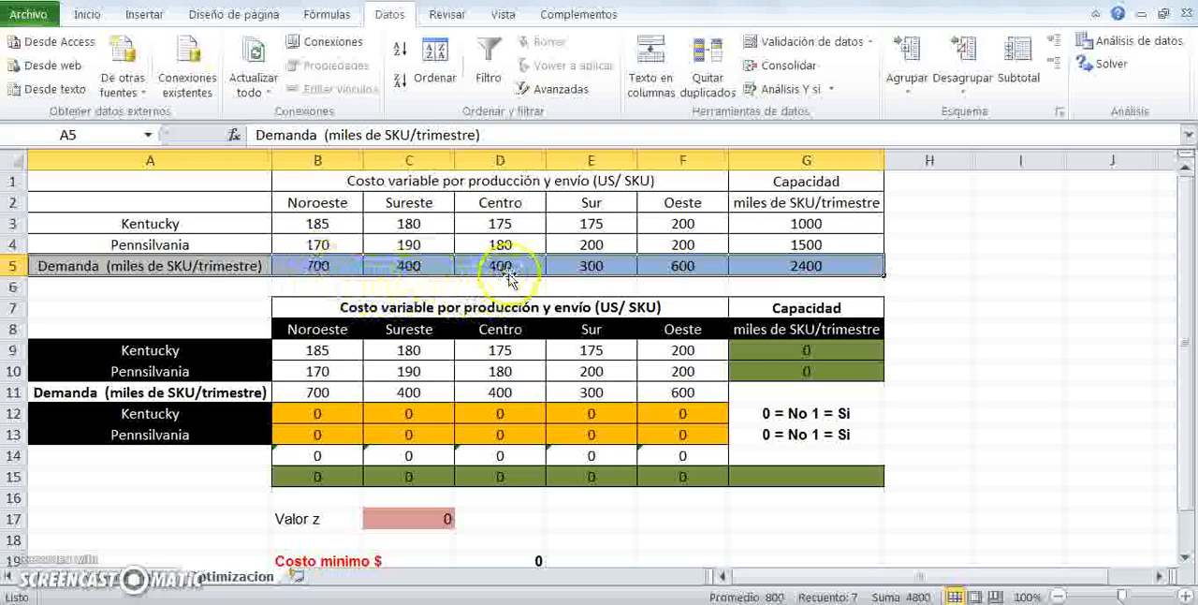
{"action": "left_click", "coordinate": [332, 263]}
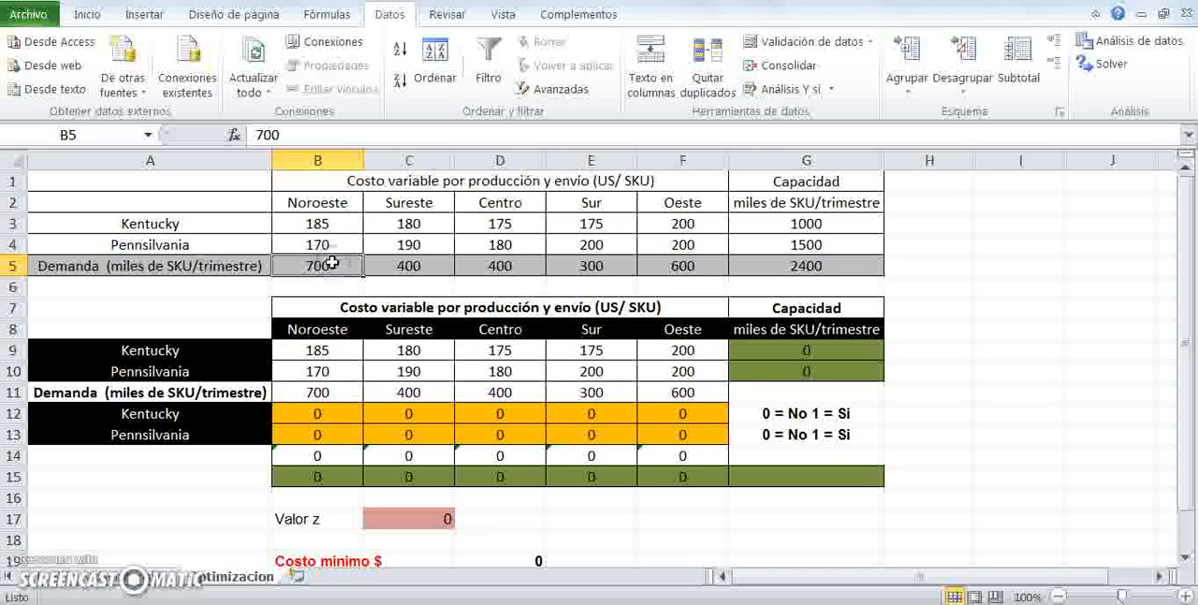
{"action": "left_click", "coordinate": [416, 263]}
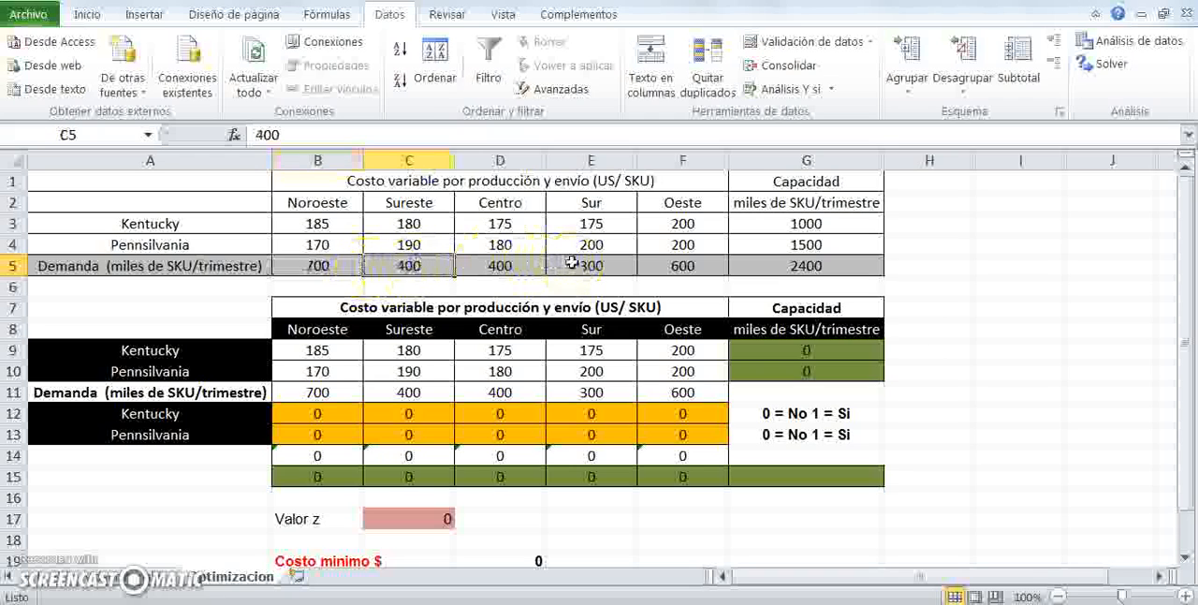
{"action": "left_click", "coordinate": [525, 267]}
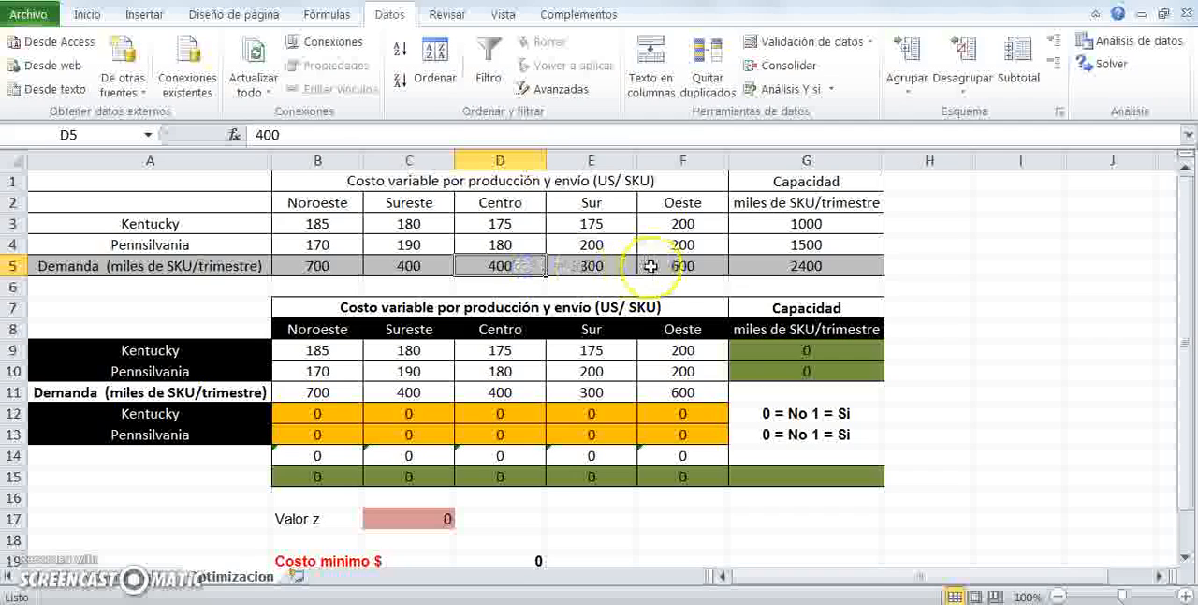
{"action": "left_click", "coordinate": [612, 266]}
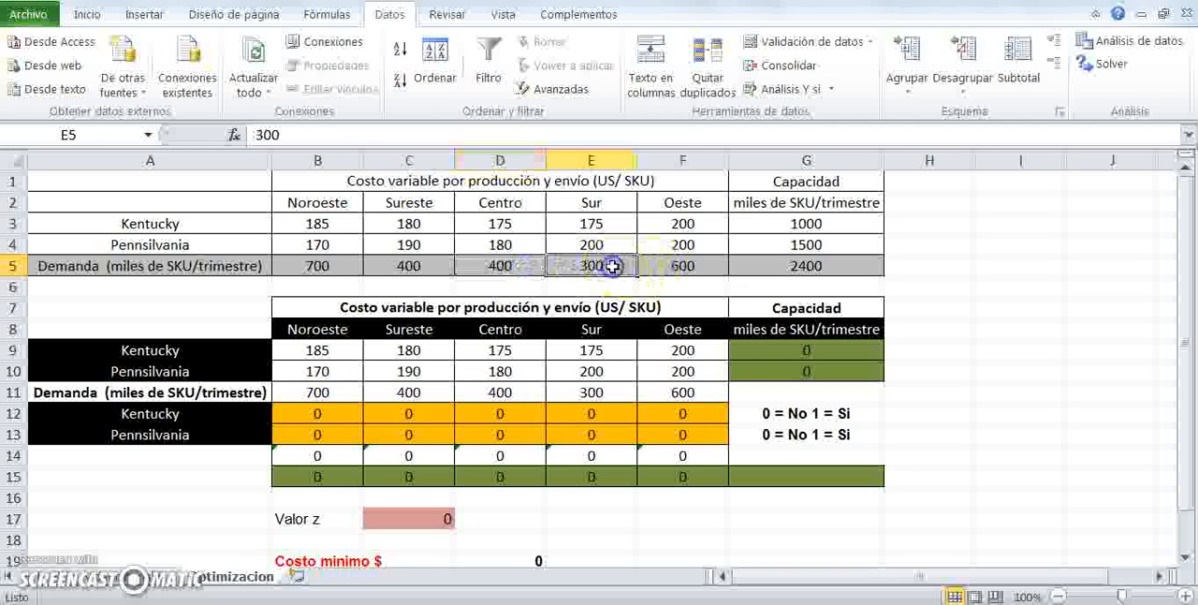
{"action": "left_click", "coordinate": [699, 267]}
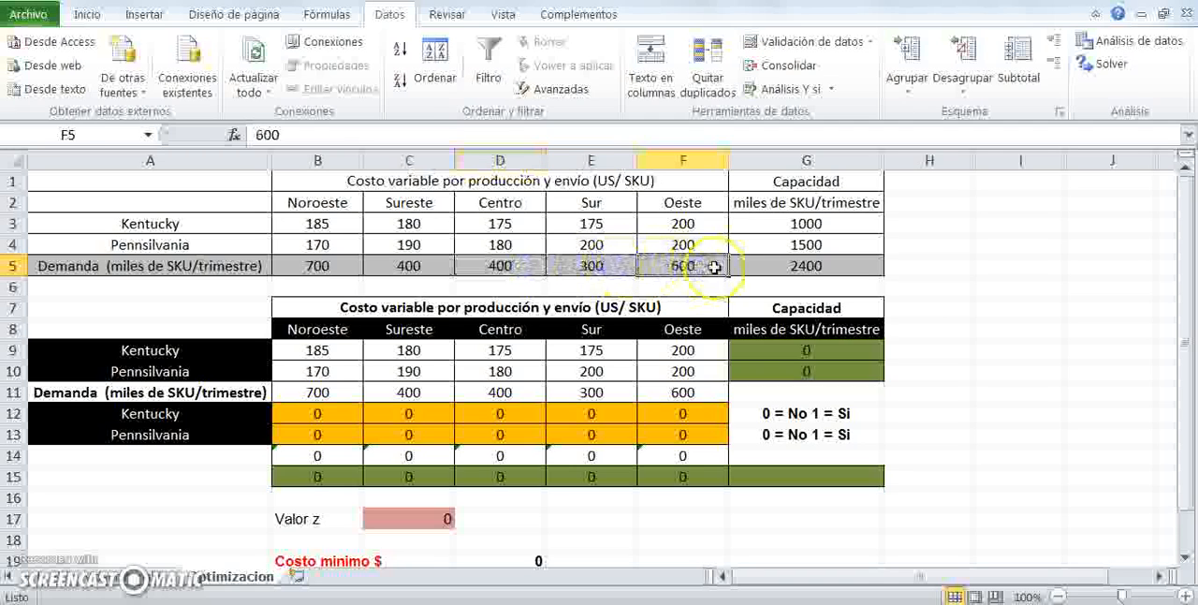
{"action": "left_click", "coordinate": [781, 265]}
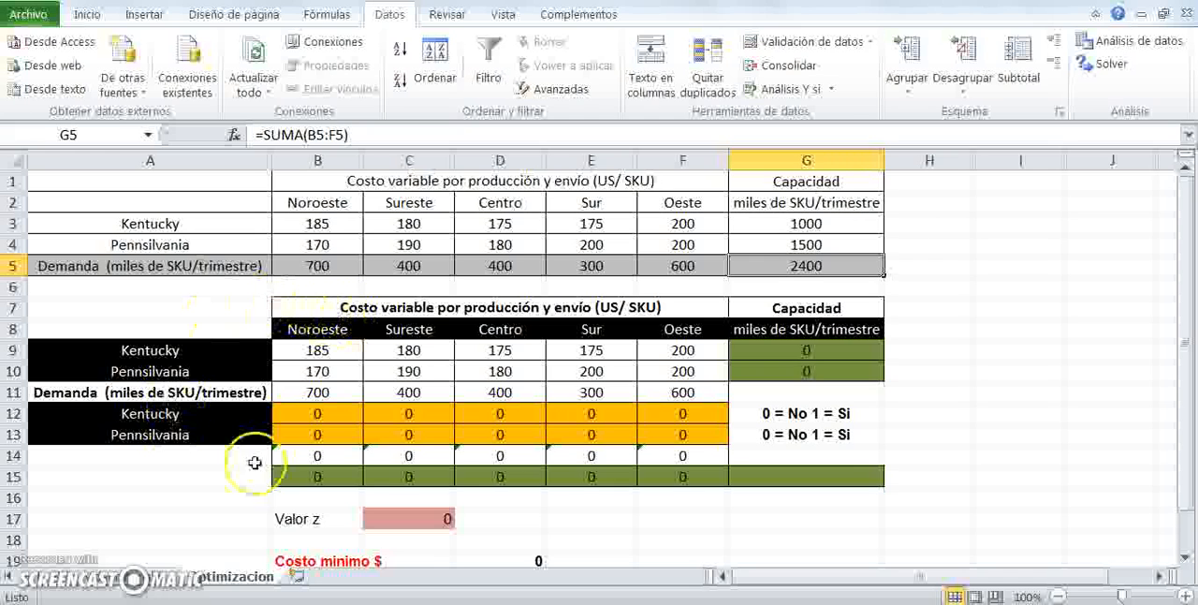
- Compare the model's cost table with the source costs and inspect the capacity formulas beside it
{"action": "left_click_drag", "start_coordinate": [320, 355], "coordinate": [697, 365]}
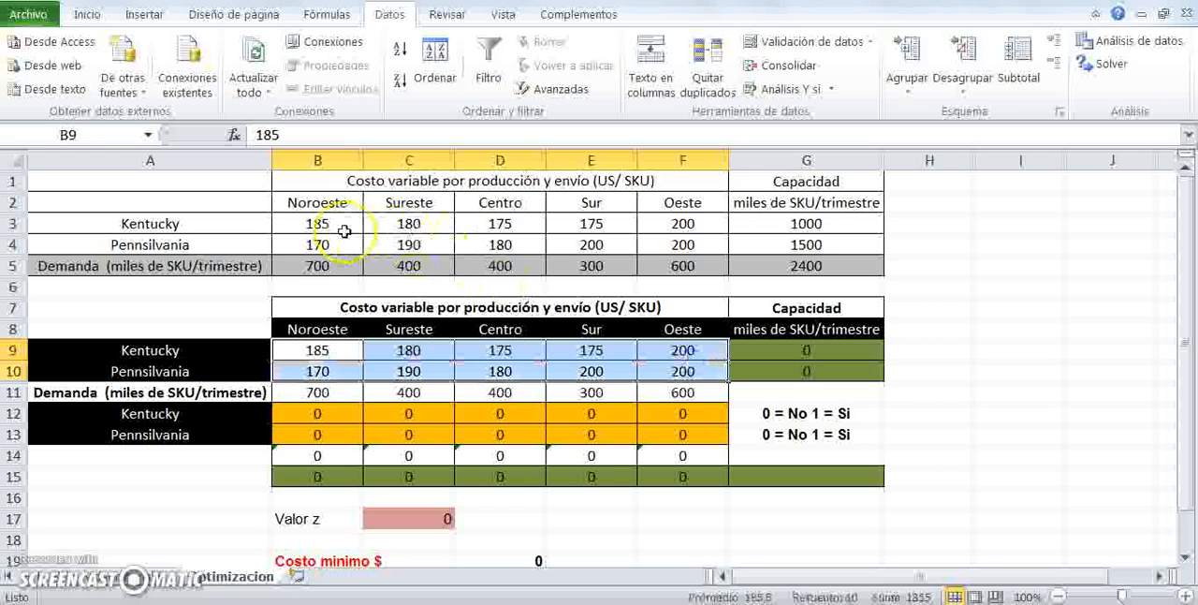
{"action": "left_click_drag", "start_coordinate": [313, 217], "coordinate": [690, 238]}
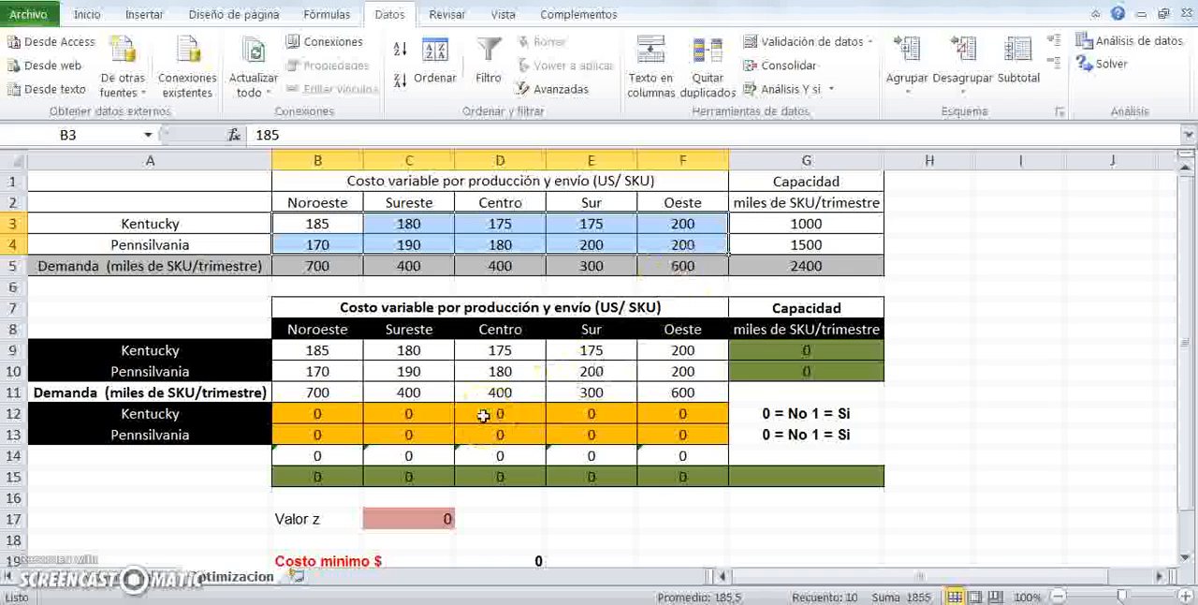
{"action": "left_click", "coordinate": [213, 481]}
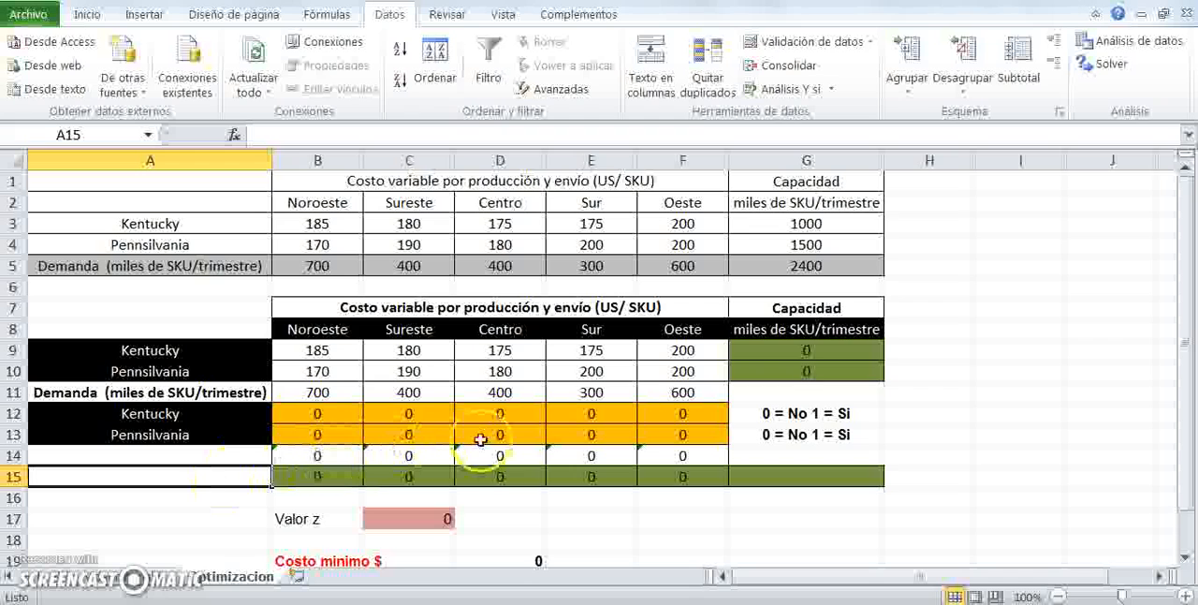
{"action": "left_click", "coordinate": [781, 348]}
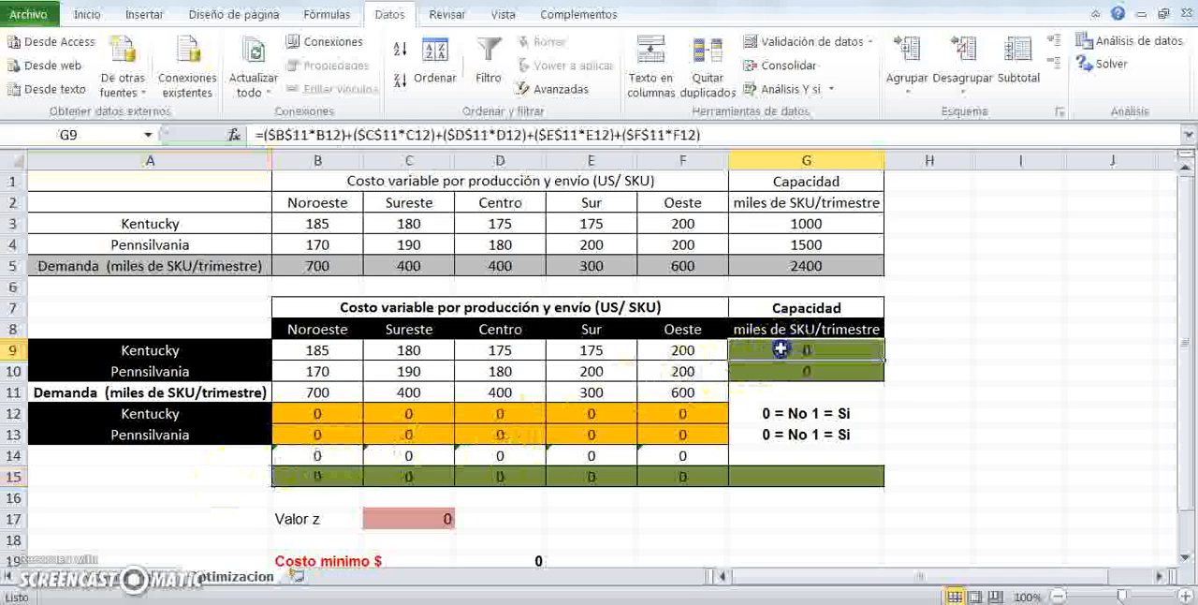
{"action": "left_click_drag", "start_coordinate": [783, 359], "coordinate": [783, 366]}
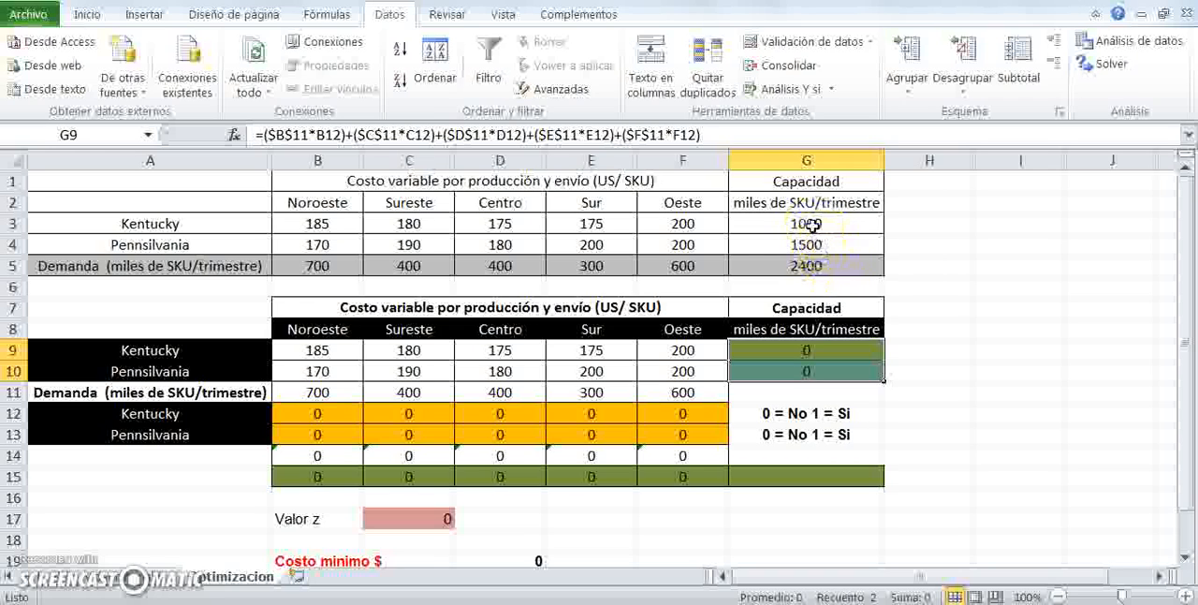
{"action": "left_click", "coordinate": [323, 414]}
{"action": "left_click_drag", "start_coordinate": [323, 414], "coordinate": [664, 423]}
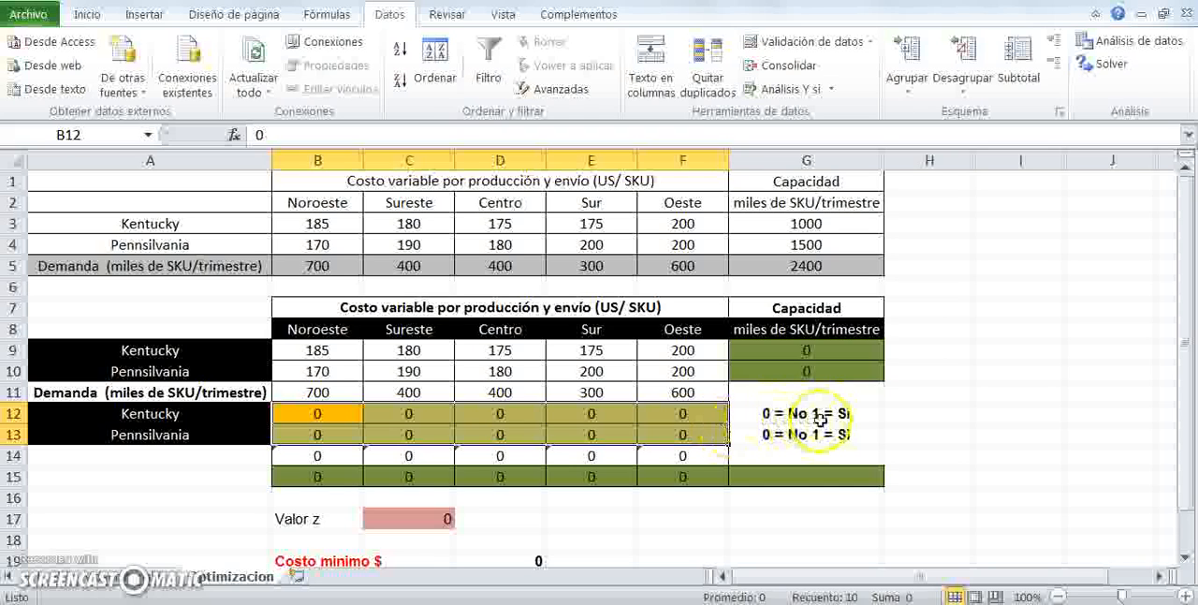
- Inspect the yes/no decision cells for each plant and region and the sum formulas below them
{"action": "left_click", "coordinate": [333, 413]}
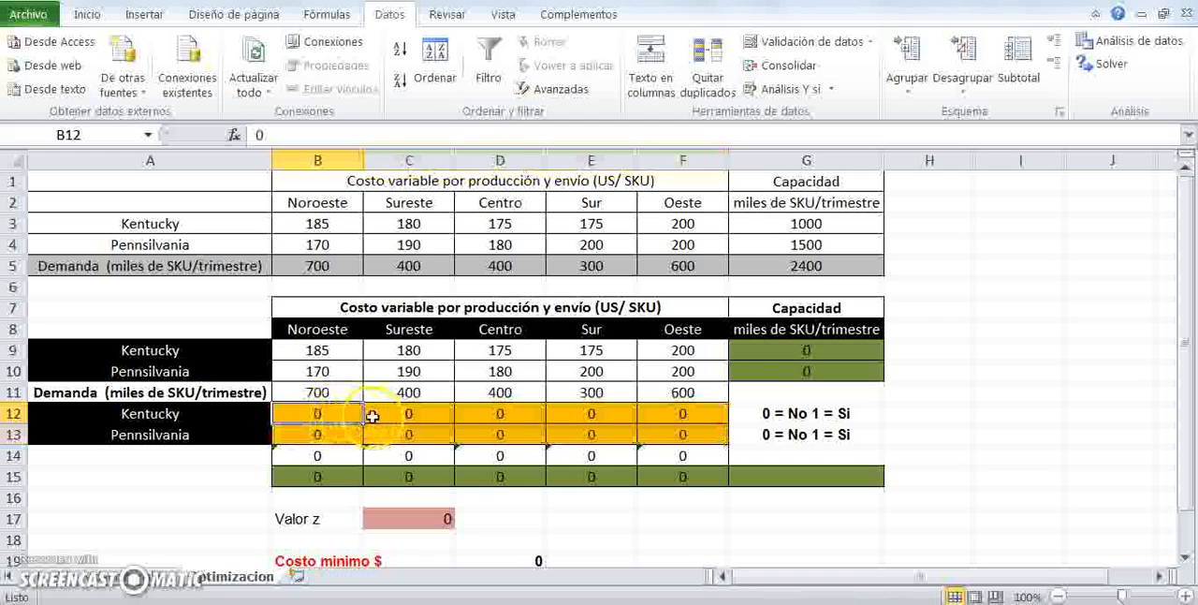
{"action": "left_click_drag", "start_coordinate": [339, 331], "coordinate": [637, 330]}
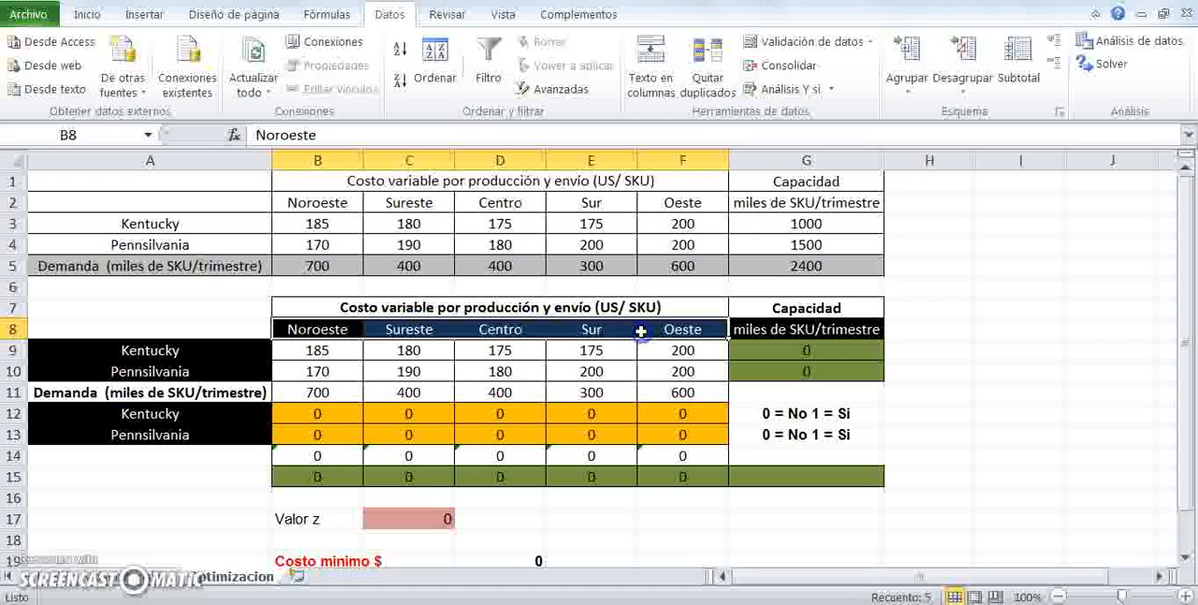
{"action": "left_click", "coordinate": [246, 413]}
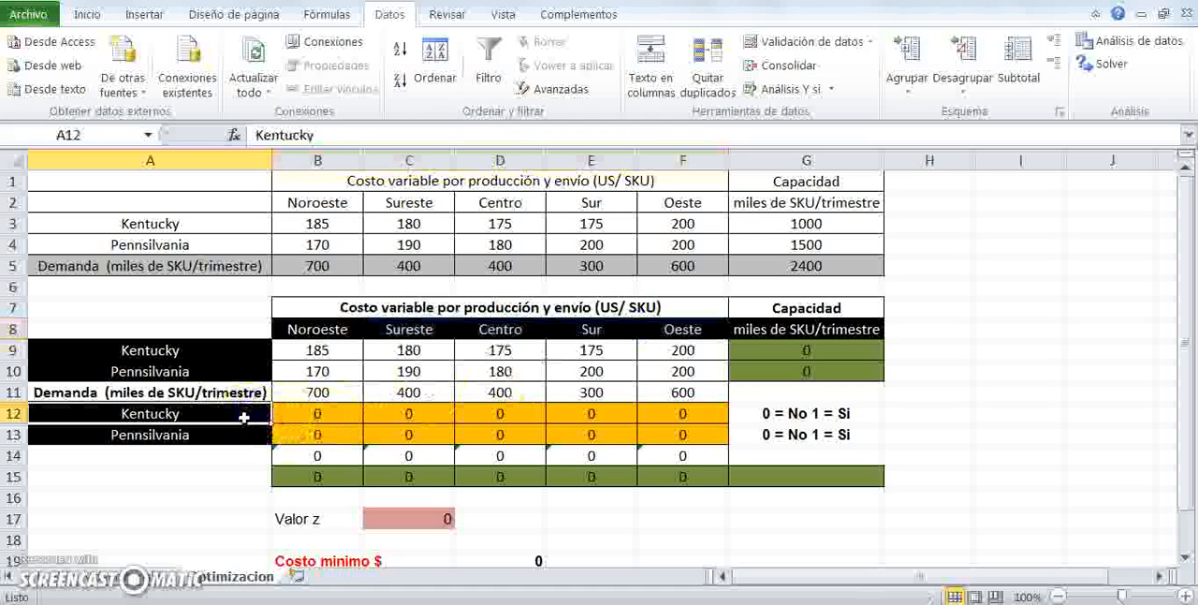
{"action": "left_click", "coordinate": [231, 431]}
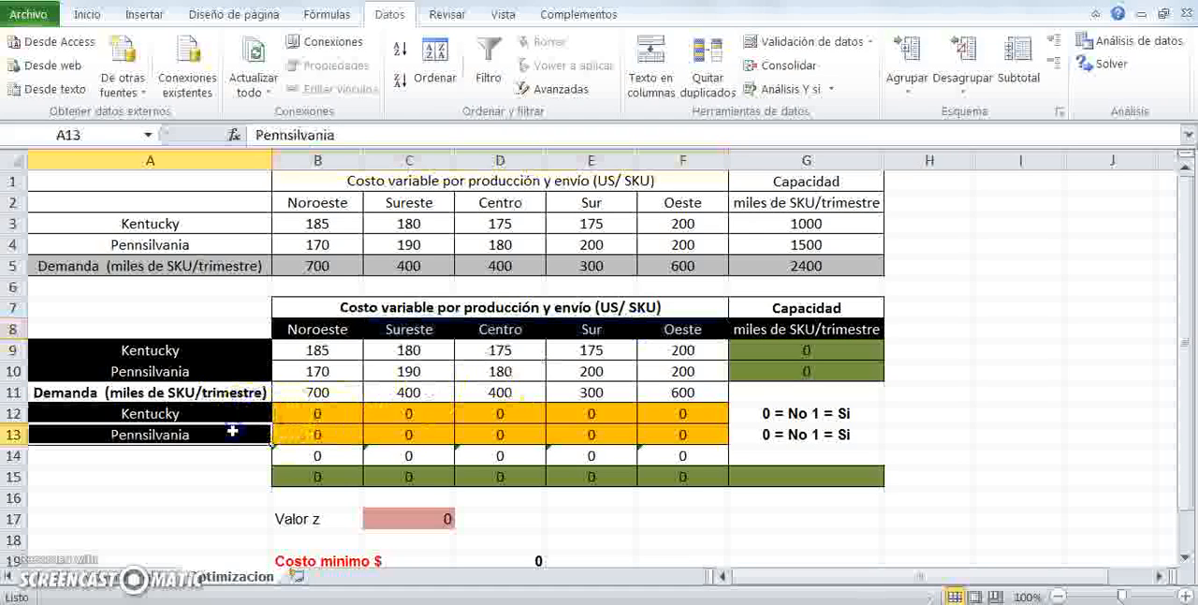
{"action": "left_click", "coordinate": [331, 413]}
{"action": "left_click", "coordinate": [412, 414]}
{"action": "left_click", "coordinate": [520, 414]}
{"action": "left_click", "coordinate": [603, 416]}
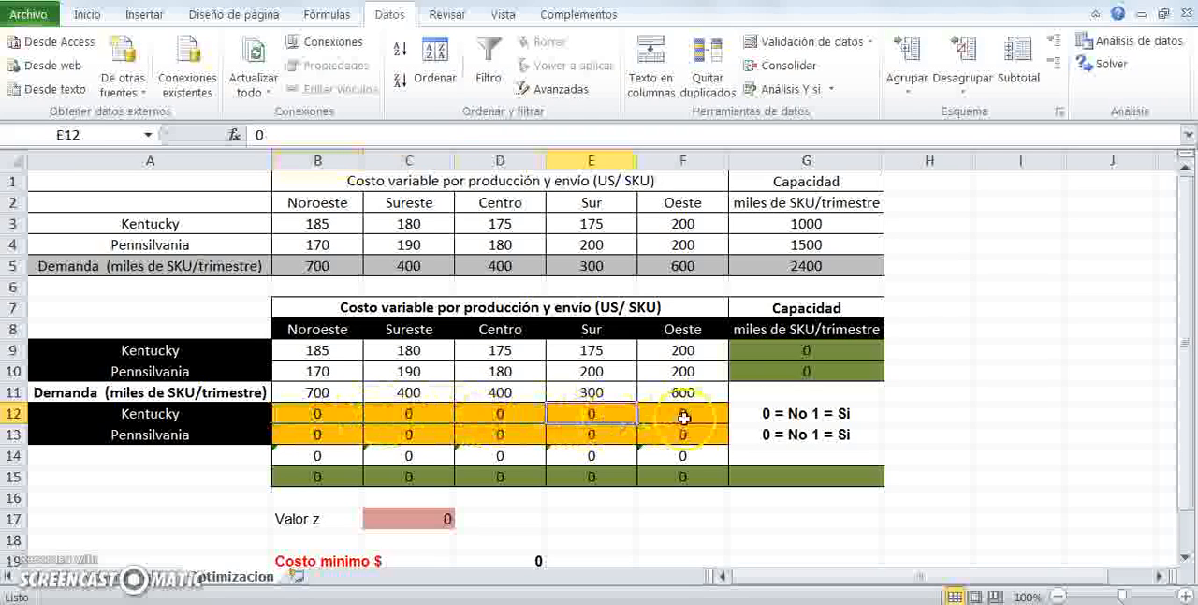
{"action": "left_click", "coordinate": [685, 417]}
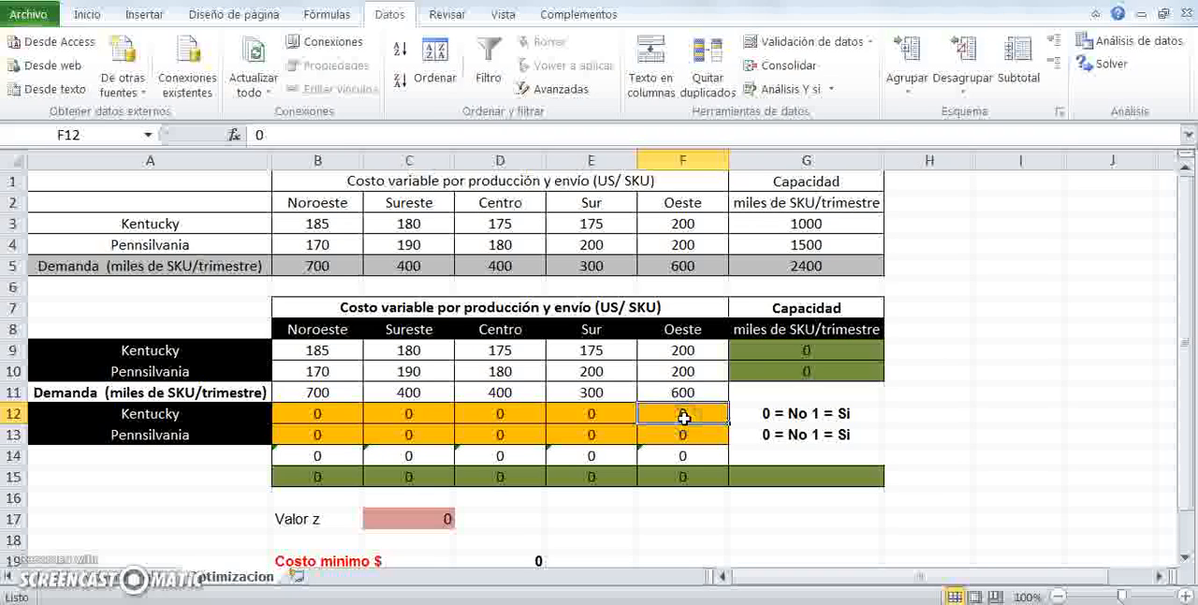
{"action": "left_click_drag", "start_coordinate": [343, 415], "coordinate": [408, 425]}
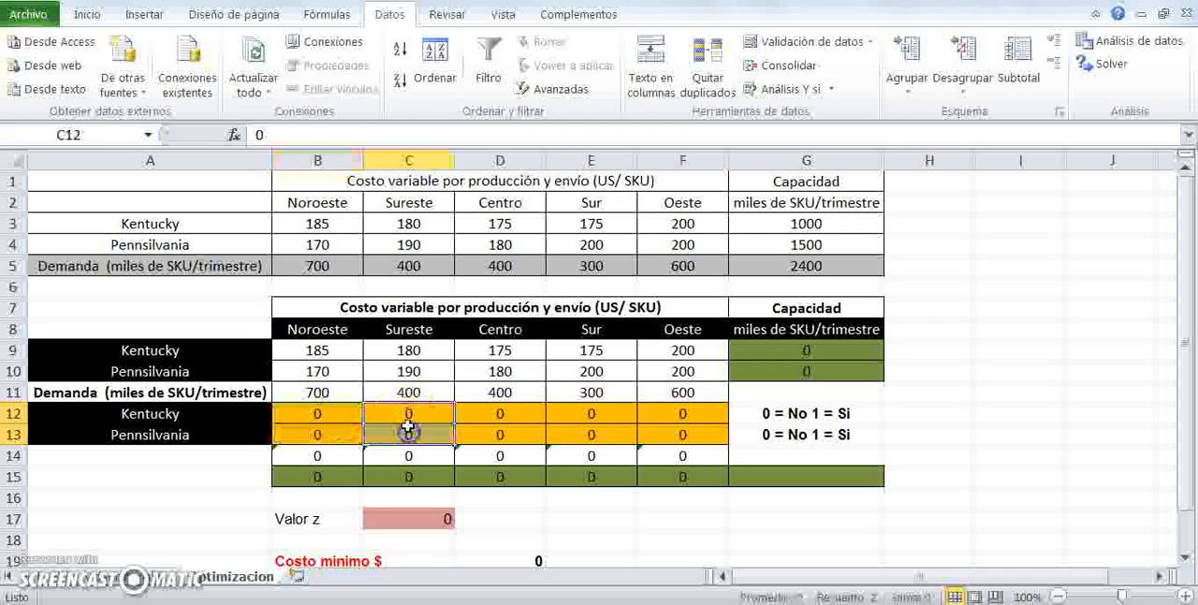
{"action": "left_click_drag", "start_coordinate": [318, 455], "coordinate": [662, 455]}
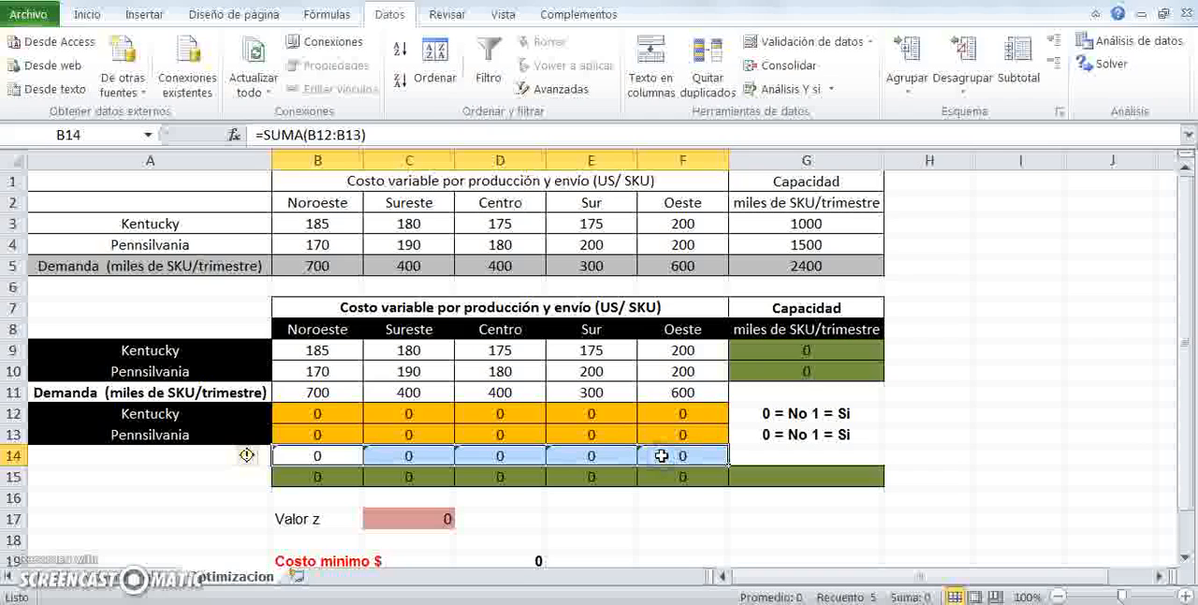
{"action": "left_click", "coordinate": [295, 413]}
{"action": "left_click", "coordinate": [317, 434]}
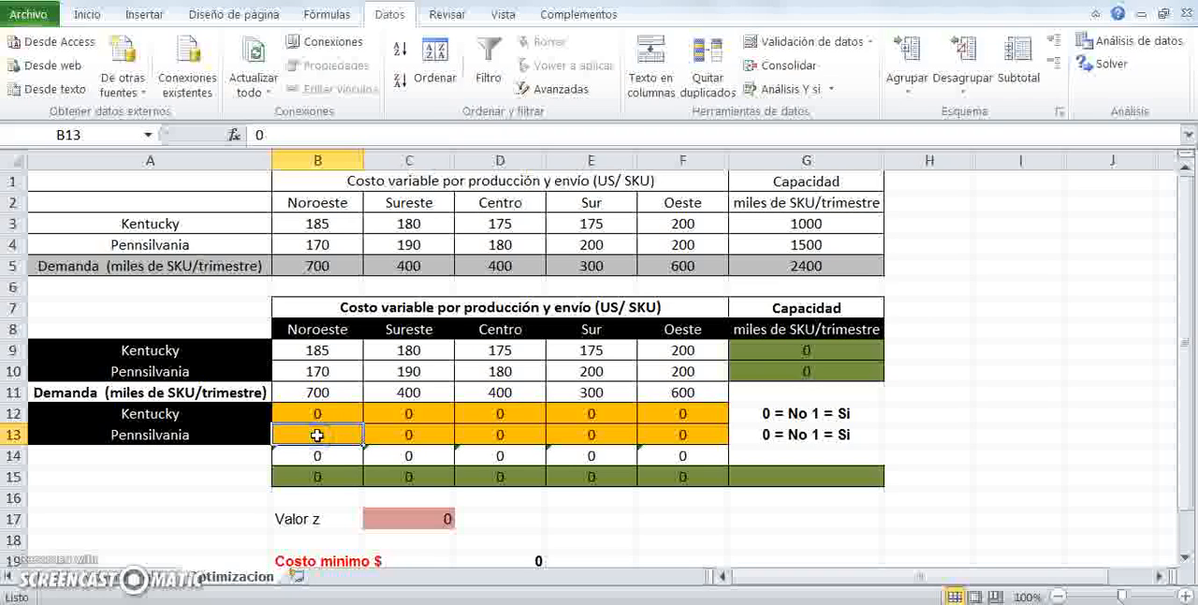
- Inspect the decision cells, the row 15 and demand row values, and the Valor z and Costo minimo formulas
{"action": "left_click", "coordinate": [403, 433]}
{"action": "left_click", "coordinate": [405, 413]}
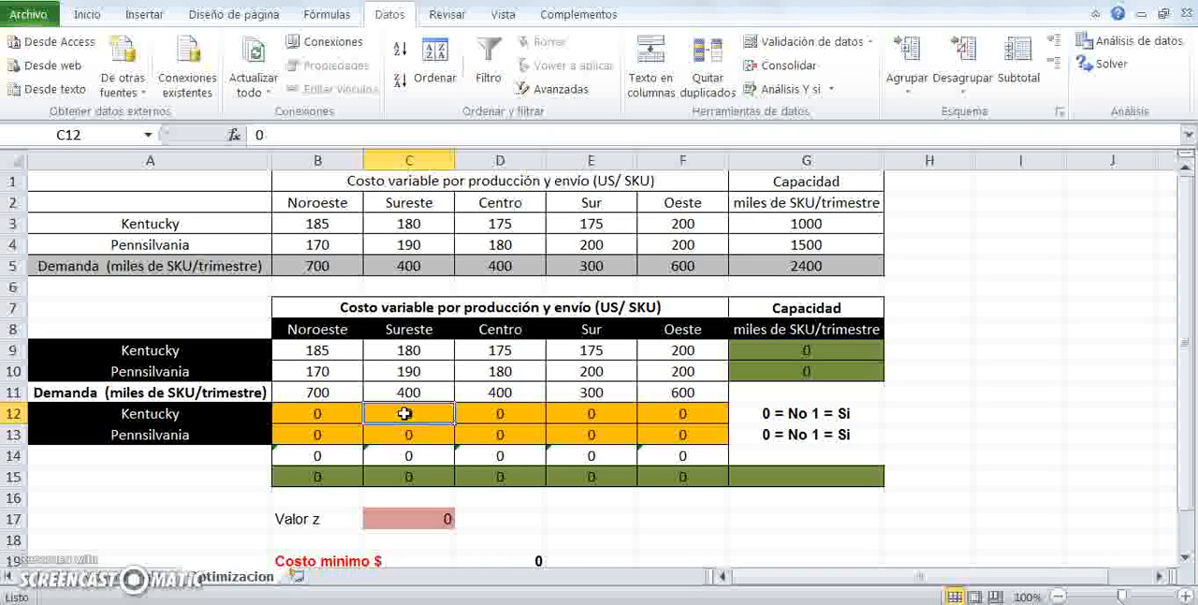
{"action": "left_click_drag", "start_coordinate": [333, 476], "coordinate": [658, 470]}
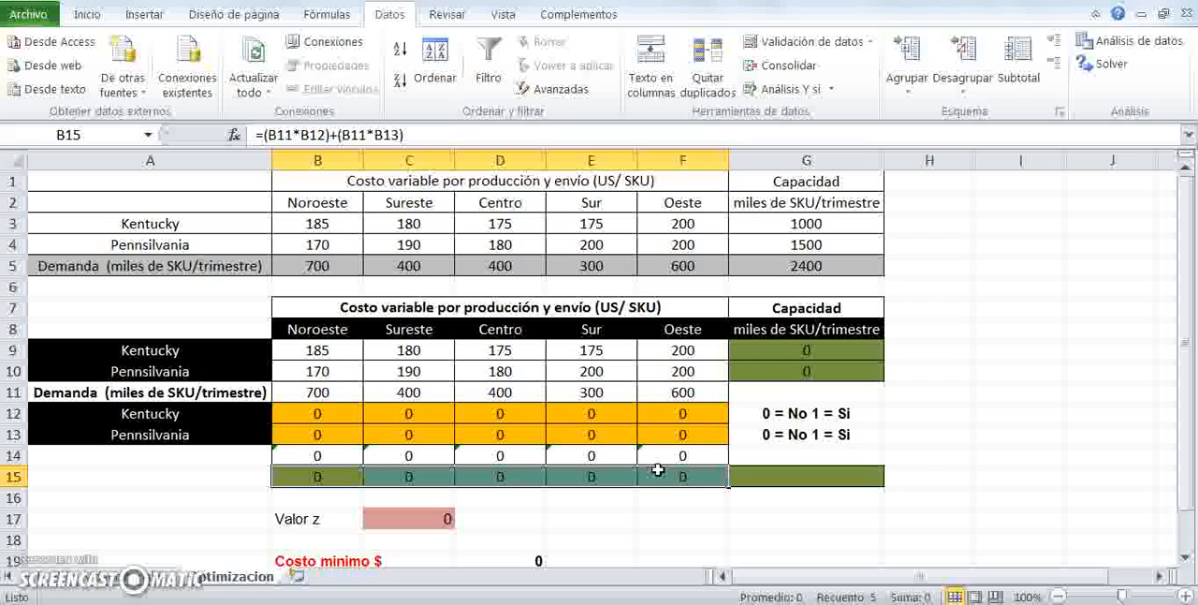
{"action": "left_click_drag", "start_coordinate": [318, 266], "coordinate": [772, 258]}
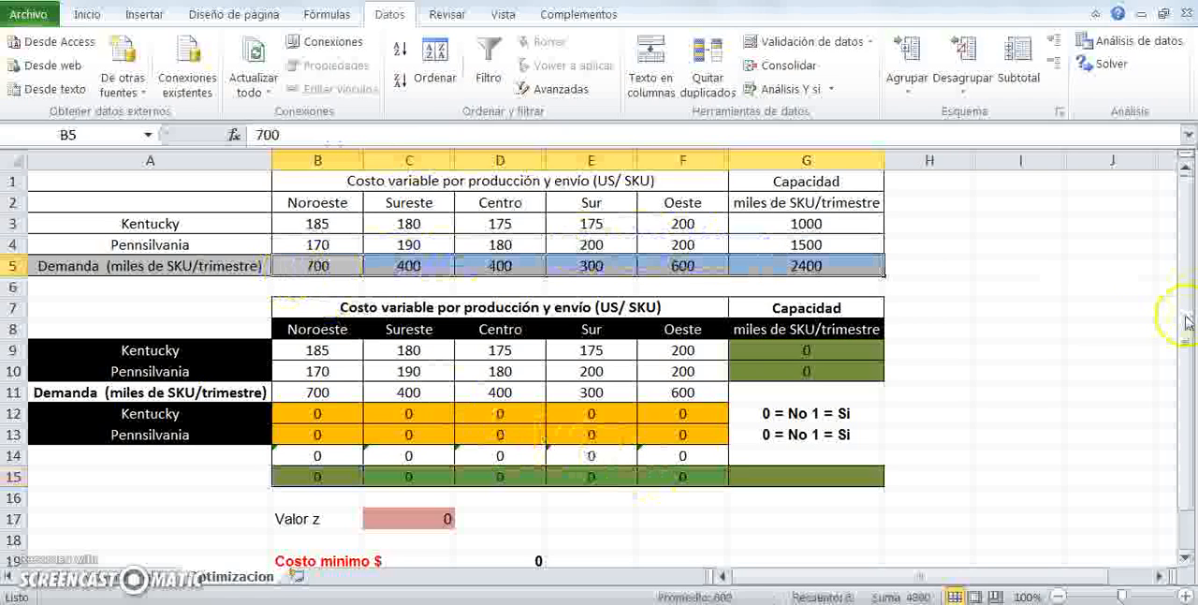
{"action": "left_click_drag", "start_coordinate": [1185, 322], "coordinate": [1186, 343]}
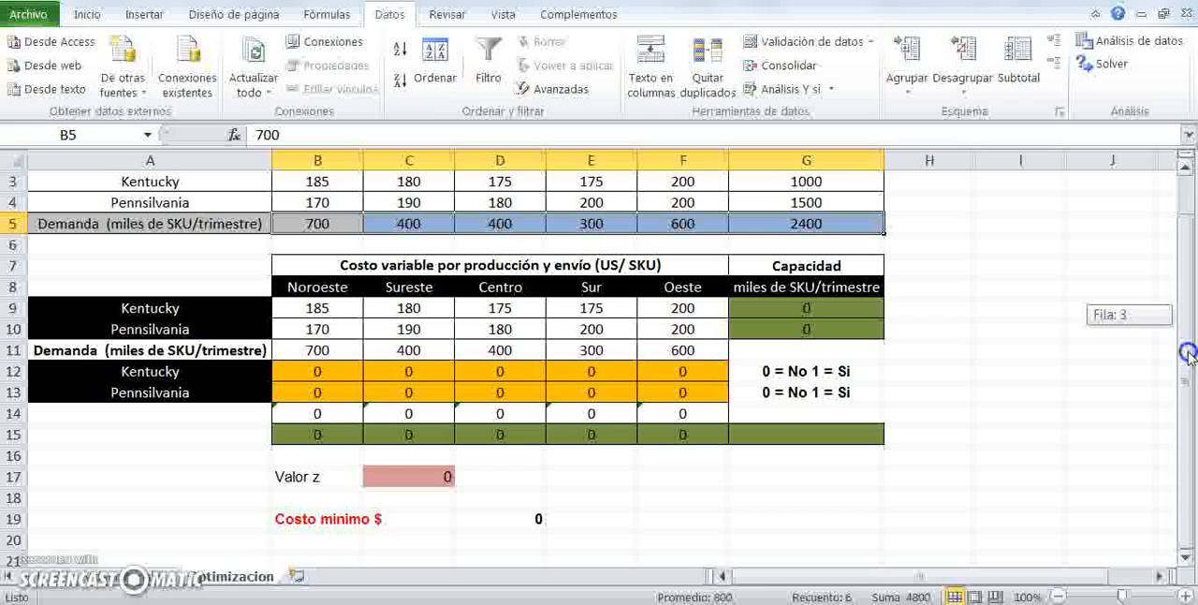
{"action": "left_click", "coordinate": [419, 479]}
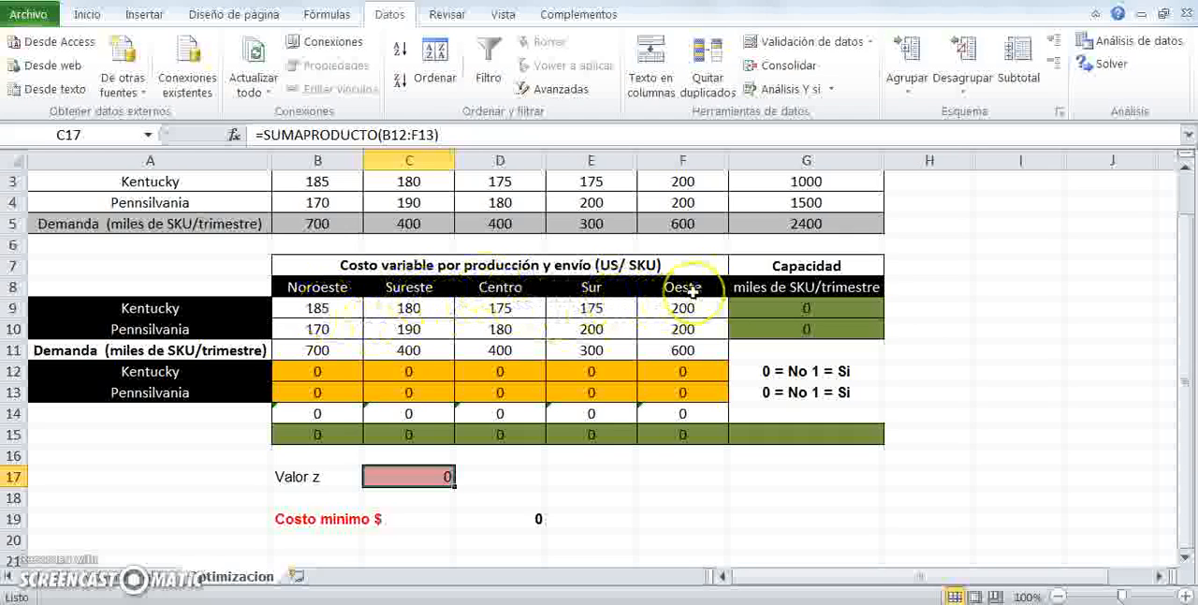
{"action": "left_click", "coordinate": [489, 518]}
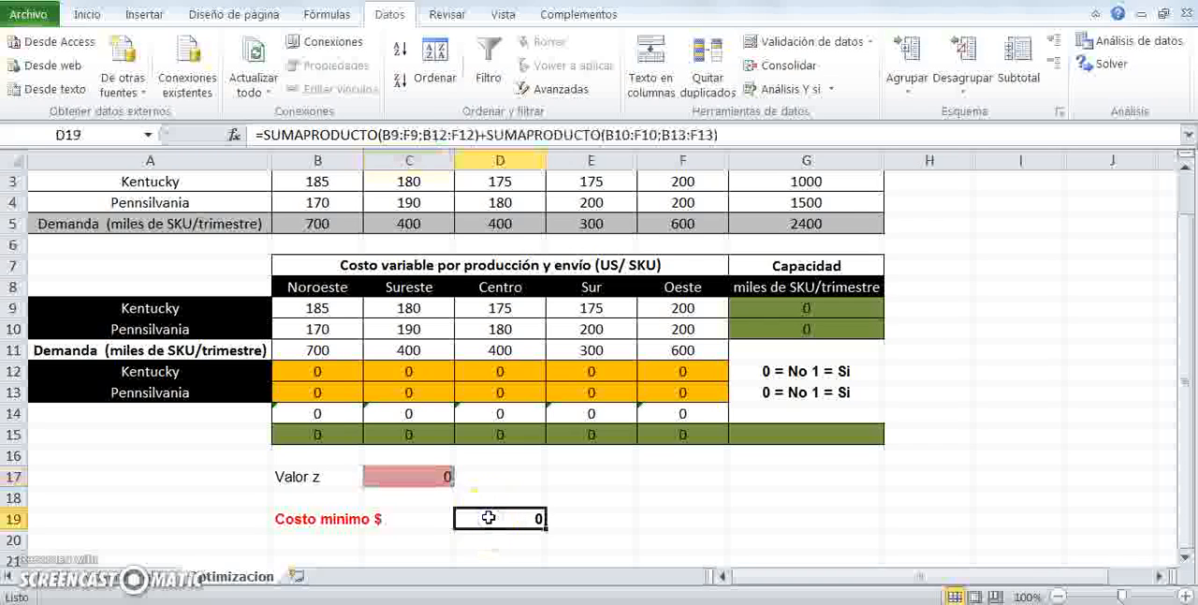
- Set every Kentucky decision cell, Noroeste through Oeste in row 12, to 1
{"action": "left_click", "coordinate": [323, 373]}
{"action": "left_click", "coordinate": [444, 604]}
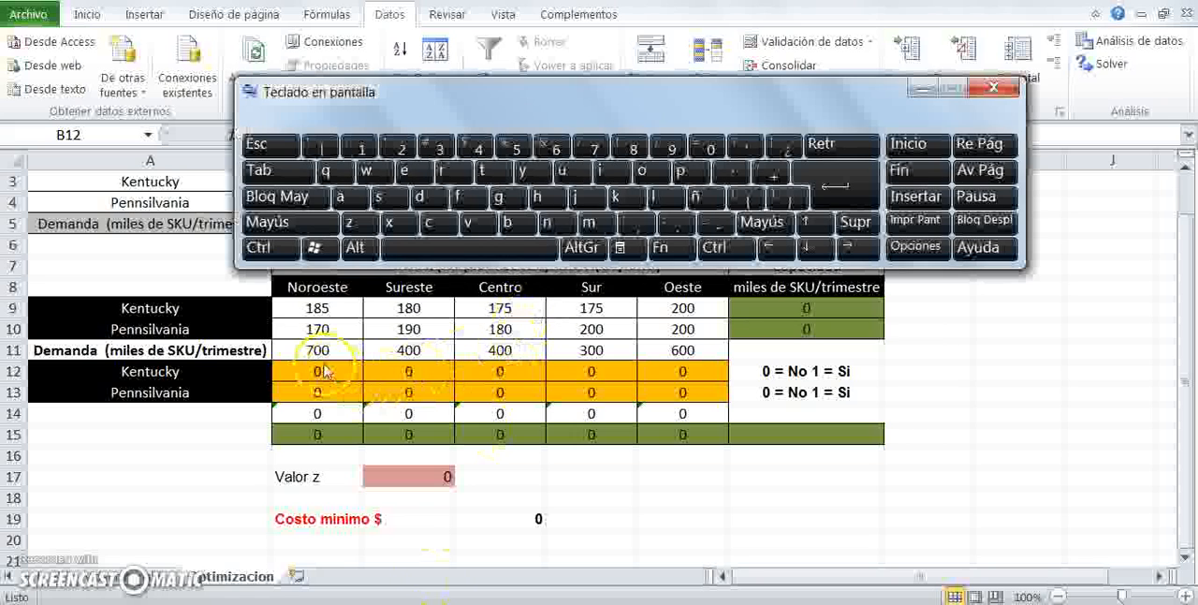
{"action": "left_click", "coordinate": [323, 368]}
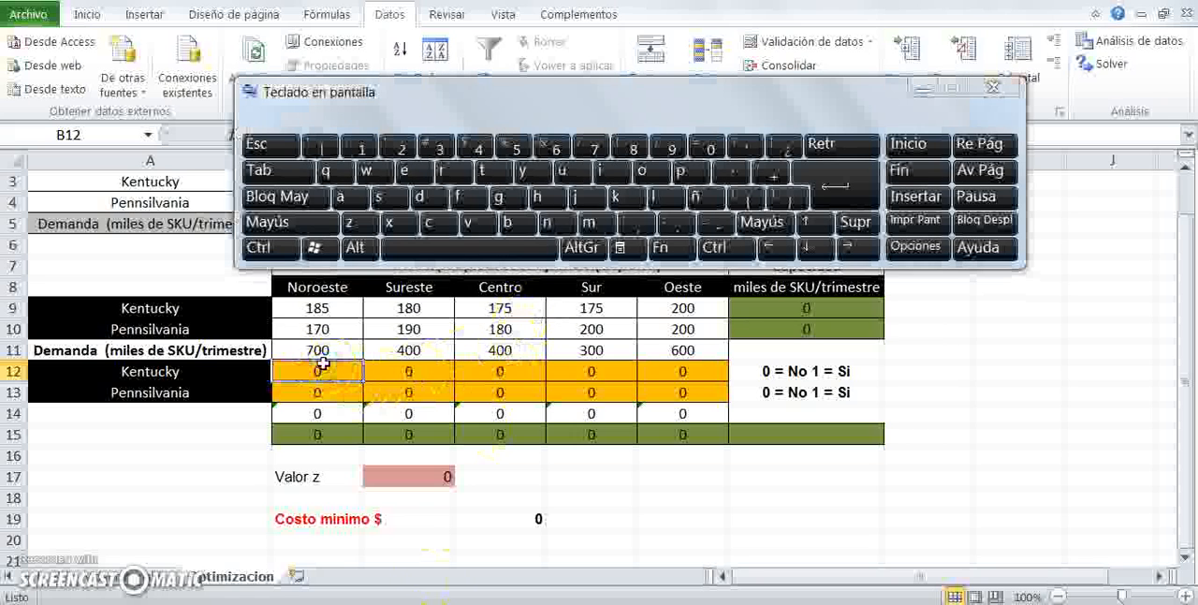
{"action": "left_click", "coordinate": [367, 150]}
{"action": "key", "text": "Return"}
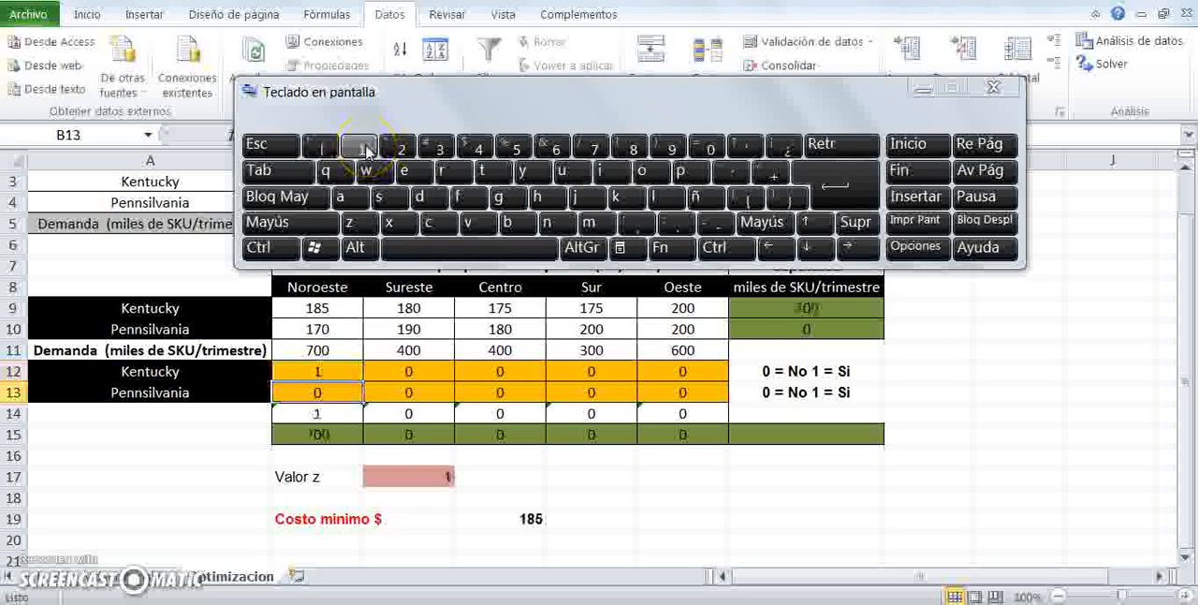
{"action": "left_click", "coordinate": [424, 367]}
{"action": "type", "text": "1"}
{"action": "key", "text": "Return"}
{"action": "left_click", "coordinate": [505, 370]}
{"action": "type", "text": "1"}
{"action": "key", "text": "Return"}
{"action": "left_click", "coordinate": [592, 371]}
{"action": "type", "text": "1"}
{"action": "key", "text": "Return"}
{"action": "left_click", "coordinate": [682, 372]}
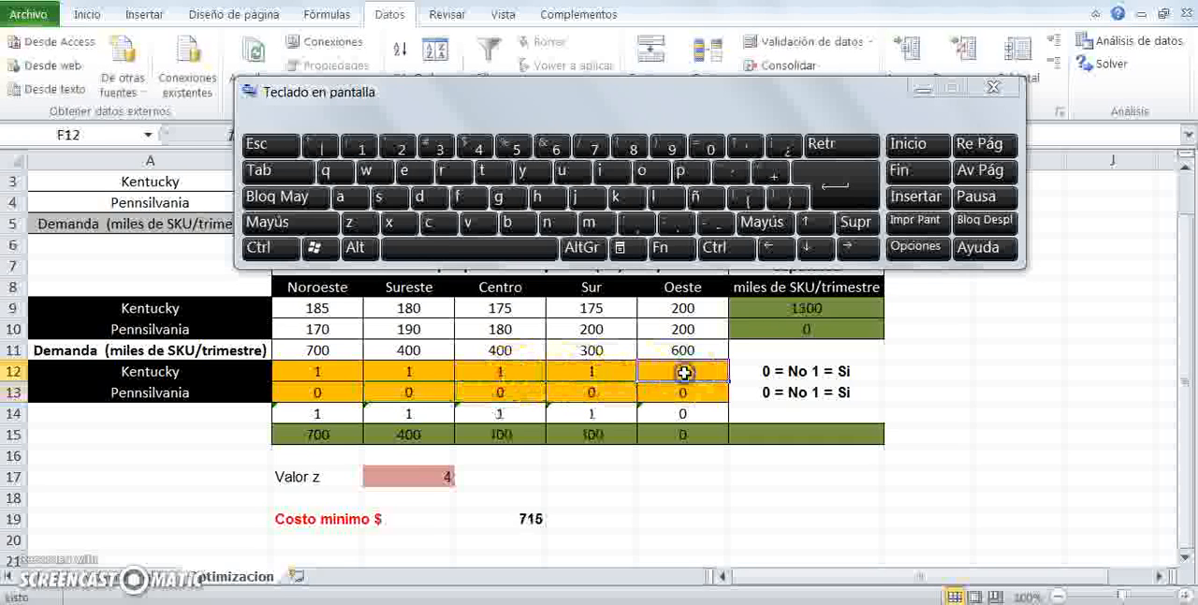
{"action": "type", "text": "1"}
{"action": "key", "text": "Return"}
- Enter =SUMA(B15:F15) in G15 to total the shipped amounts, and center that cell
{"action": "left_click", "coordinate": [805, 433]}
{"action": "key", "text": "shift"}
{"action": "type", "text": "=S"}
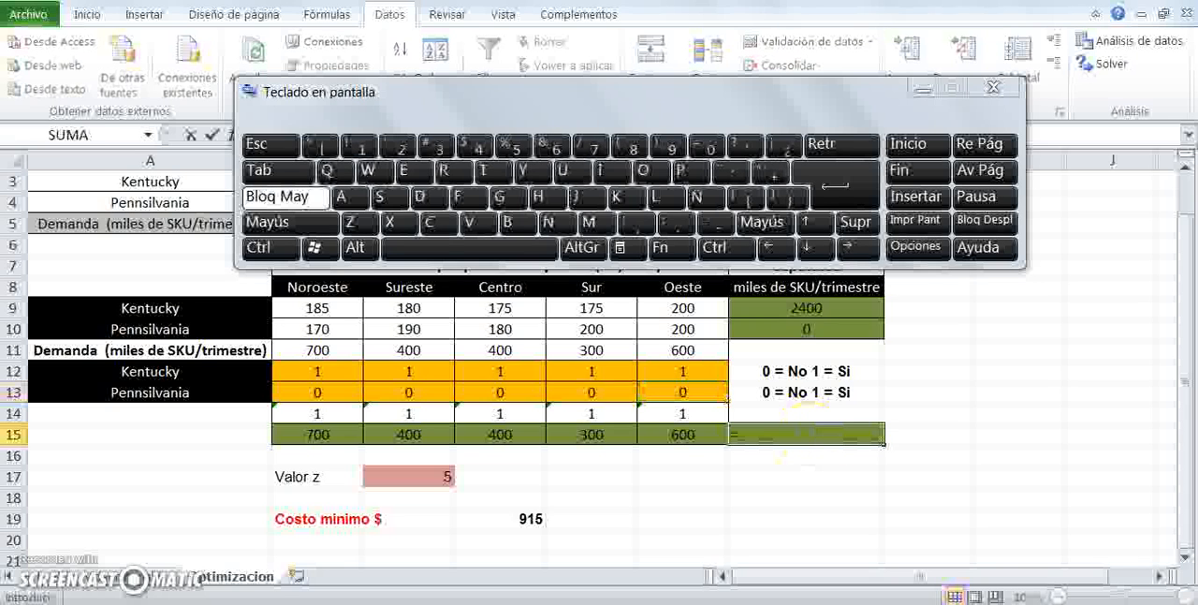
{"action": "type", "text": "UMA("}
{"action": "left_click", "coordinate": [318, 434]}
{"action": "left_click_drag", "start_coordinate": [334, 432], "coordinate": [648, 434]}
{"action": "type", "text": ")"}
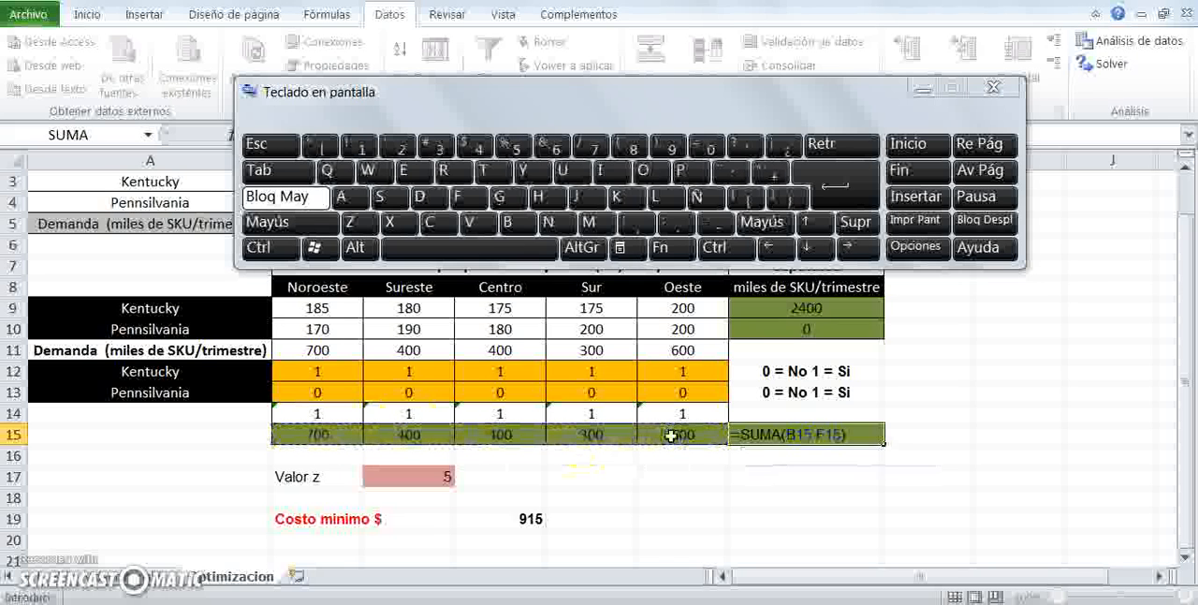
{"action": "key", "text": "Return"}
{"action": "left_click", "coordinate": [925, 87]}
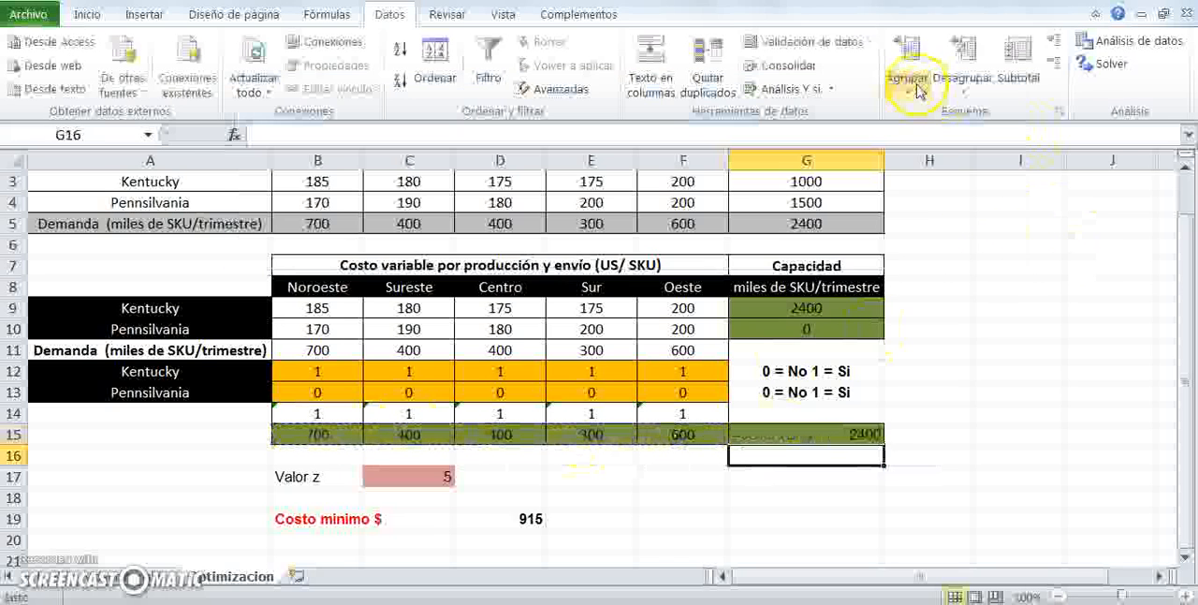
{"action": "left_click", "coordinate": [804, 437]}
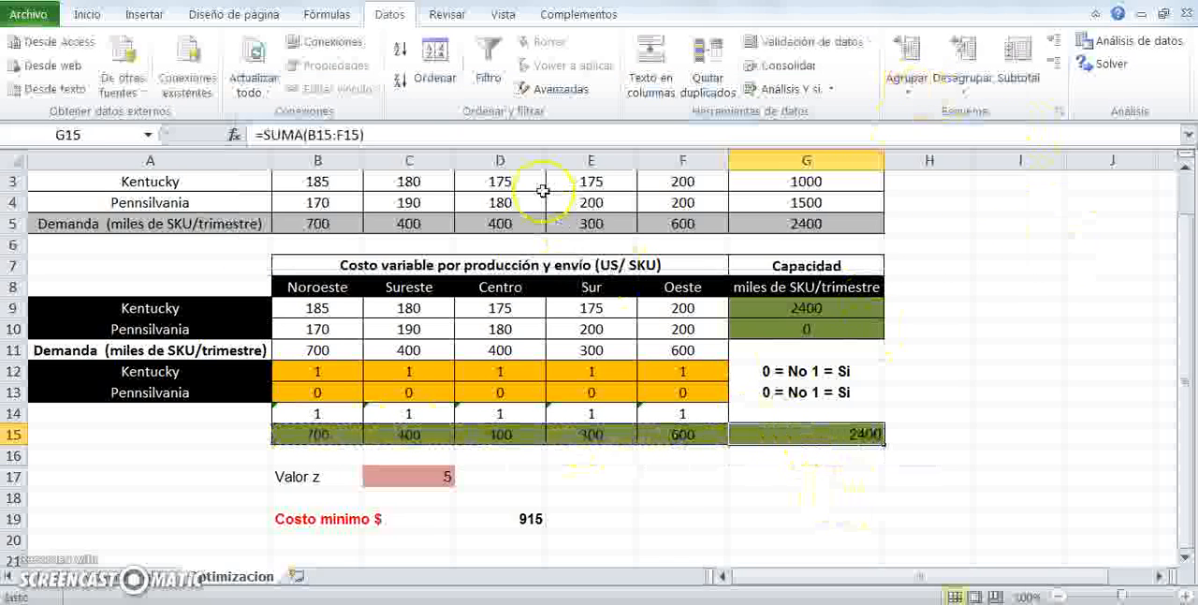
{"action": "left_click", "coordinate": [87, 13]}
{"action": "left_click", "coordinate": [340, 81]}
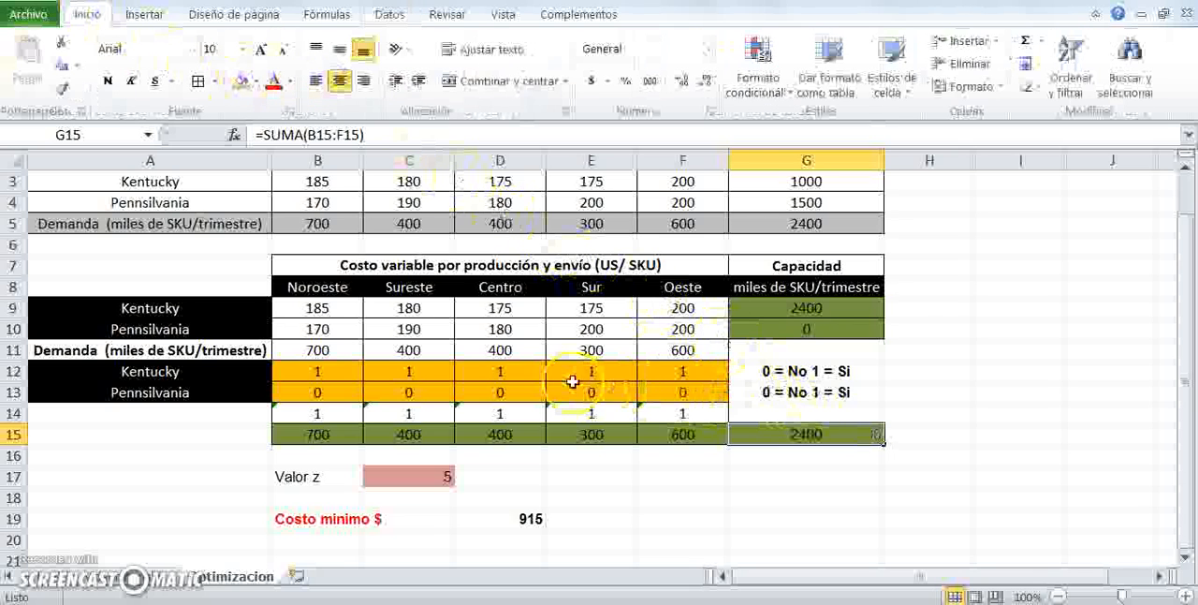
- Compare the decision rows, the G15 total, the demand total in G5 and the capacity formula in G9 with the source capacities
{"action": "left_click_drag", "start_coordinate": [318, 370], "coordinate": [686, 371]}
{"action": "left_click", "coordinate": [404, 477]}
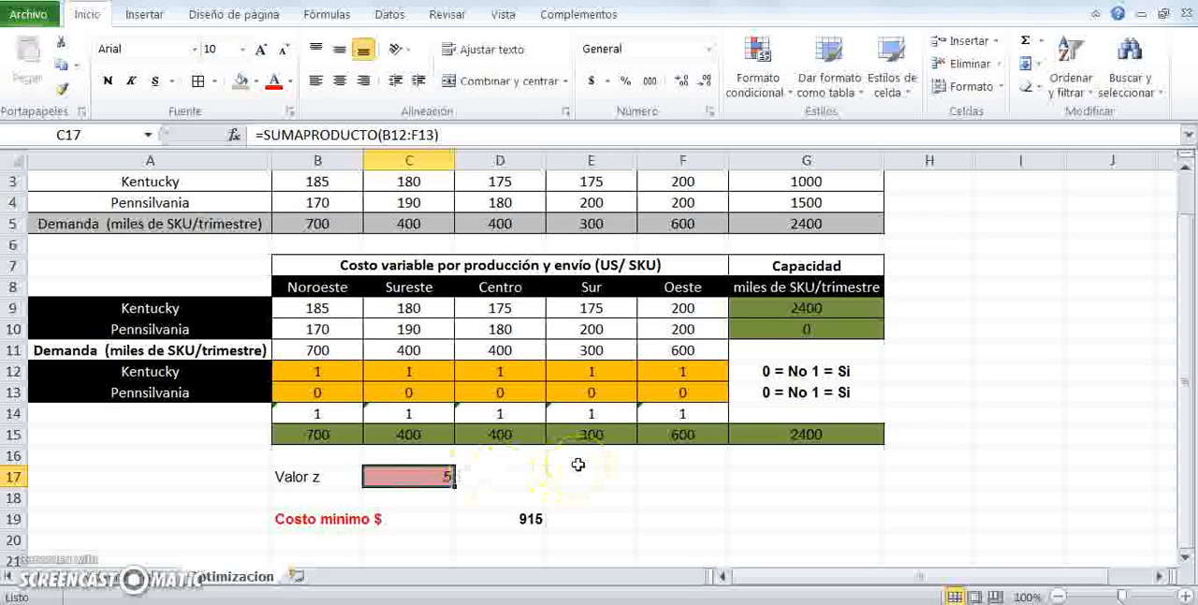
{"action": "left_click_drag", "start_coordinate": [317, 286], "coordinate": [674, 285]}
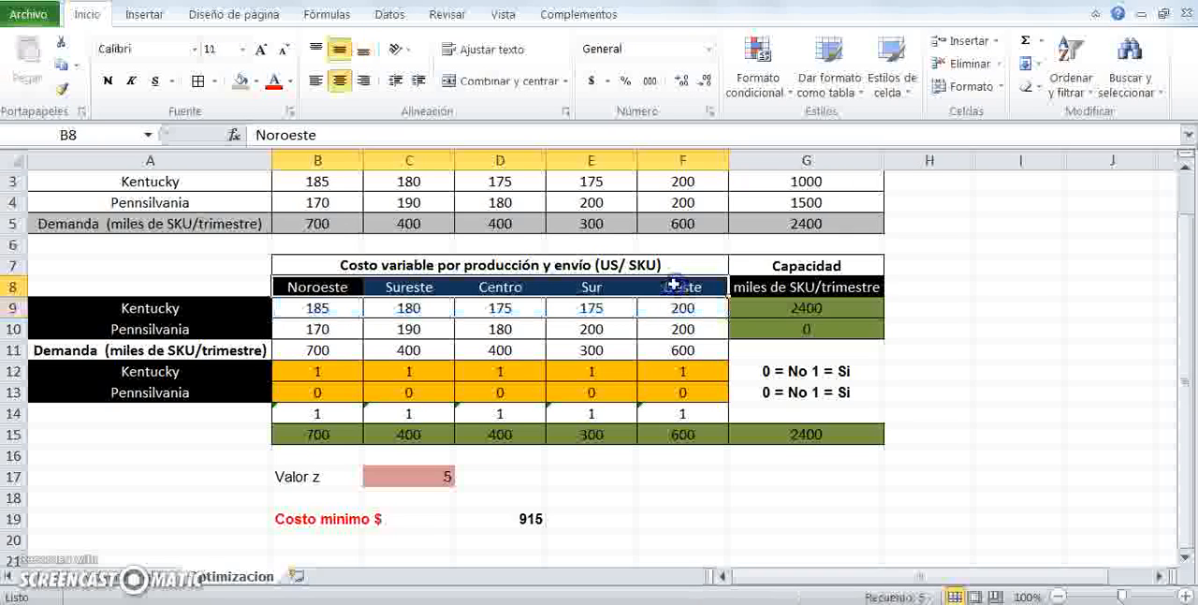
{"action": "left_click_drag", "start_coordinate": [316, 373], "coordinate": [693, 378]}
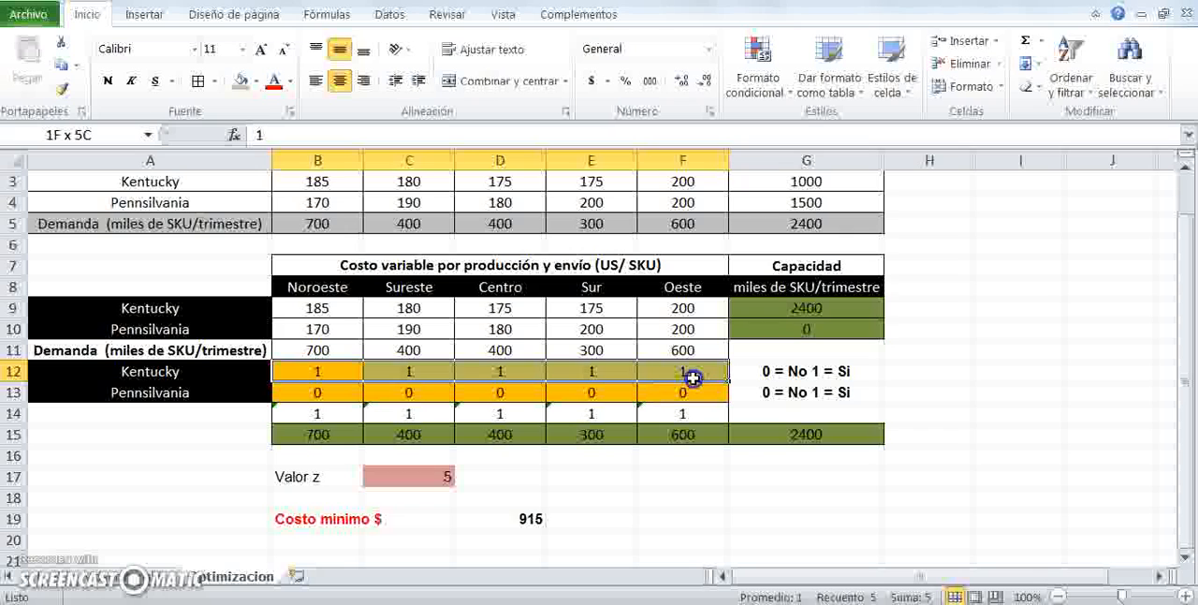
{"action": "left_click_drag", "start_coordinate": [289, 396], "coordinate": [654, 375]}
{"action": "left_click_drag", "start_coordinate": [683, 412], "coordinate": [335, 409]}
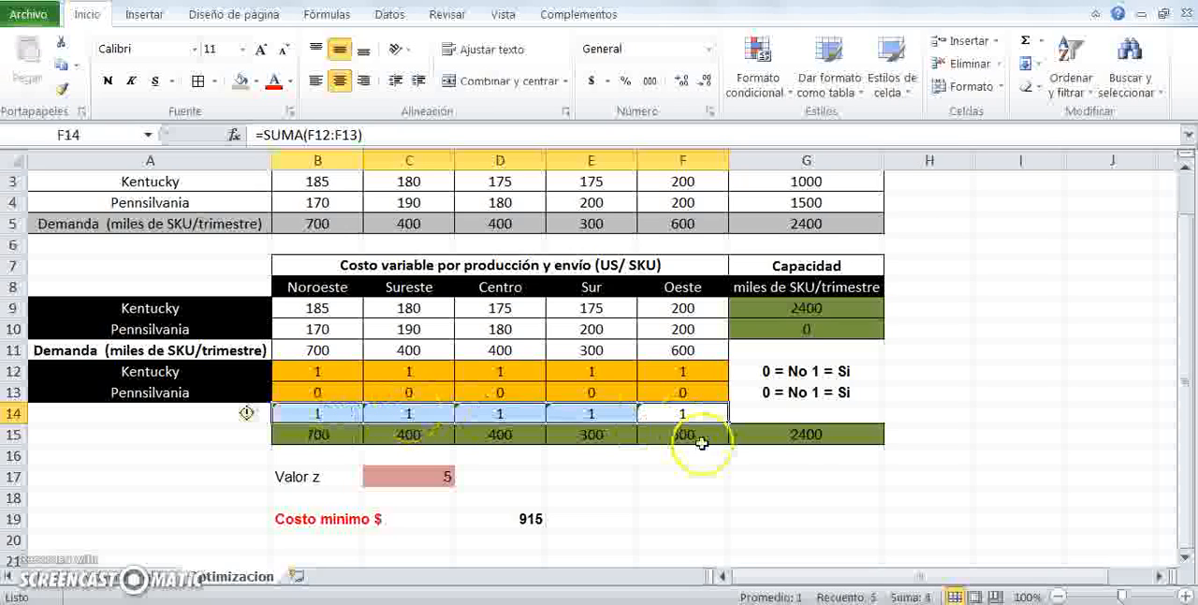
{"action": "left_click", "coordinate": [802, 440]}
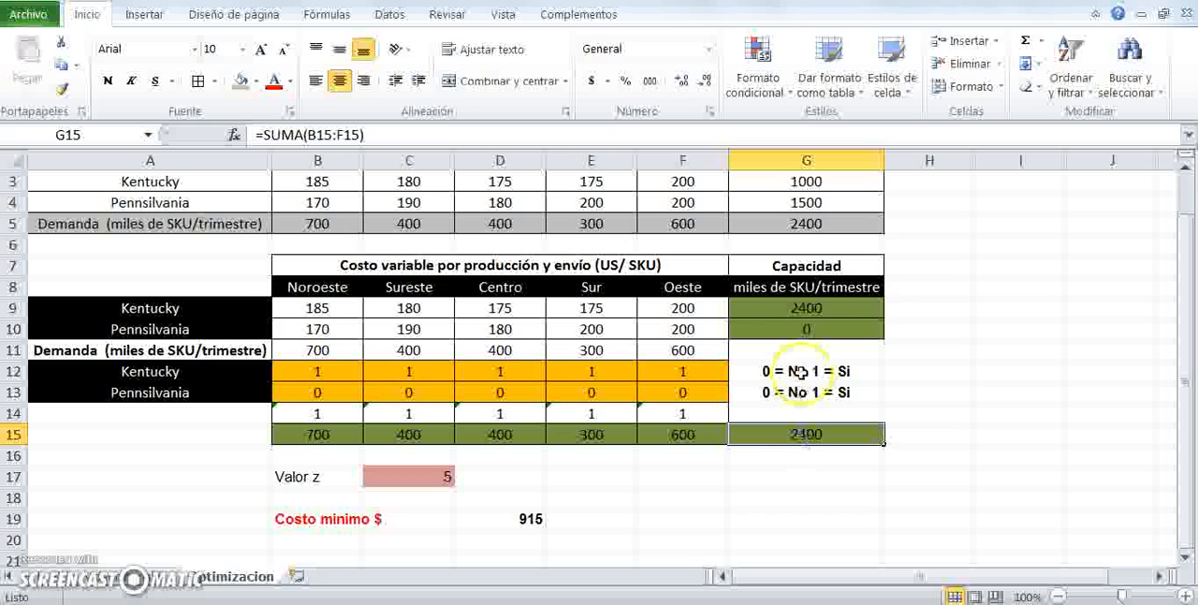
{"action": "left_click", "coordinate": [791, 222]}
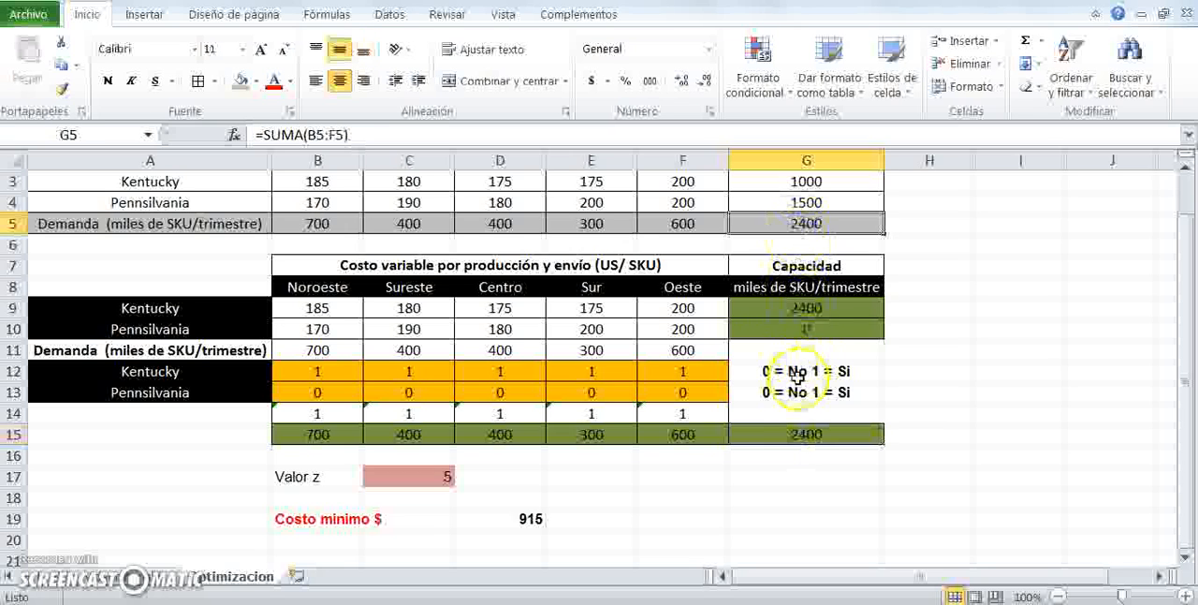
{"action": "left_click", "coordinate": [777, 429]}
{"action": "left_click", "coordinate": [807, 222]}
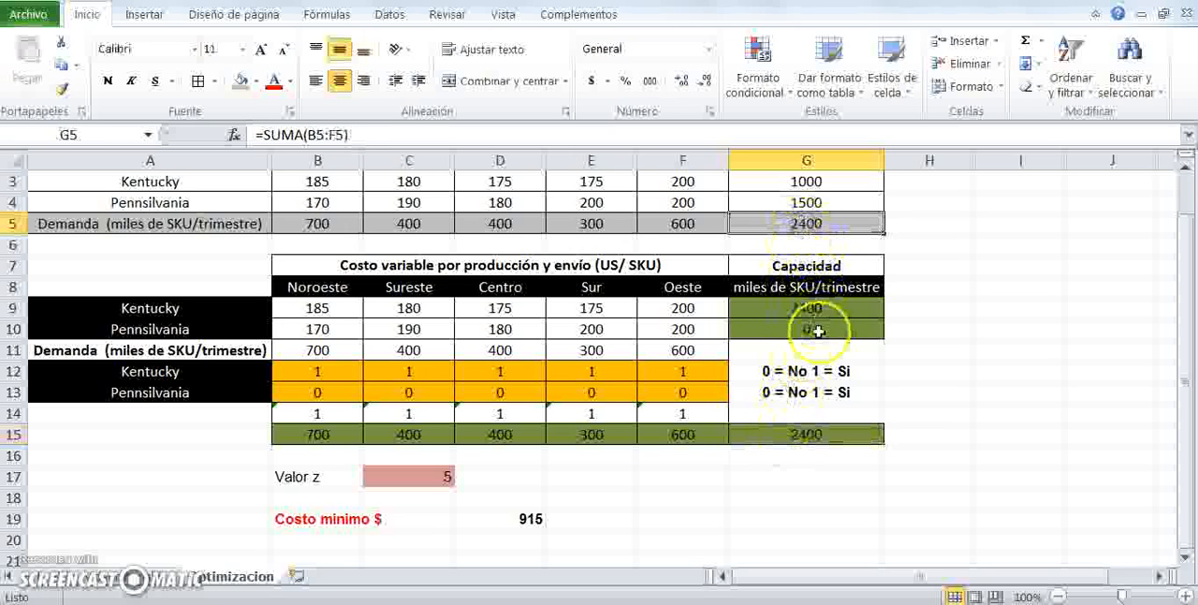
{"action": "left_click_drag", "start_coordinate": [1191, 313], "coordinate": [1185, 260]}
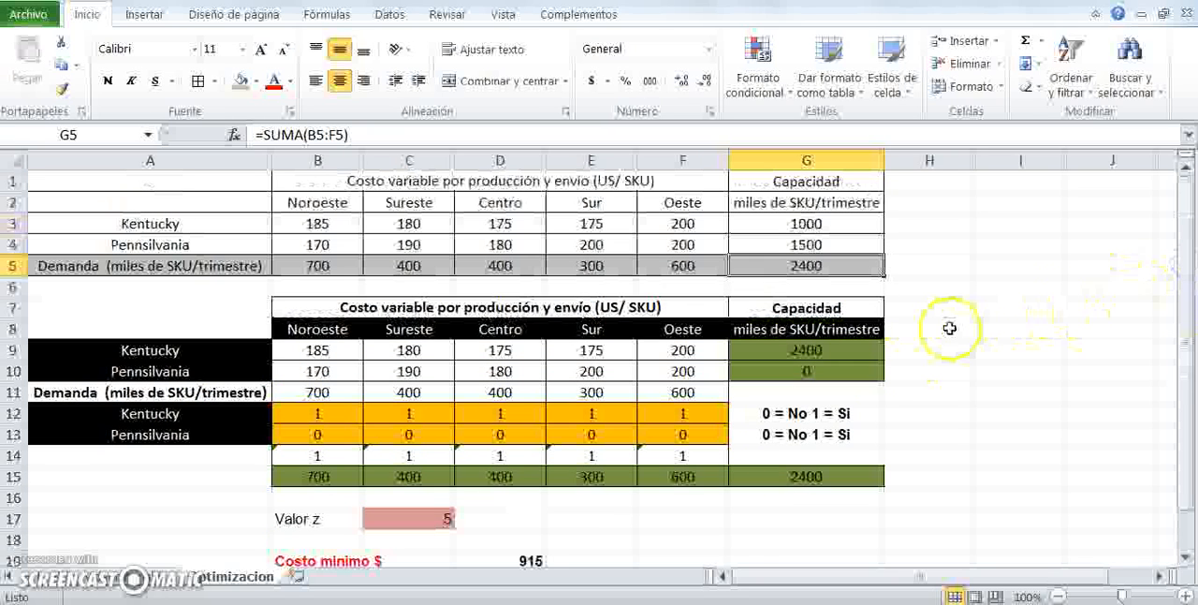
{"action": "left_click", "coordinate": [847, 350]}
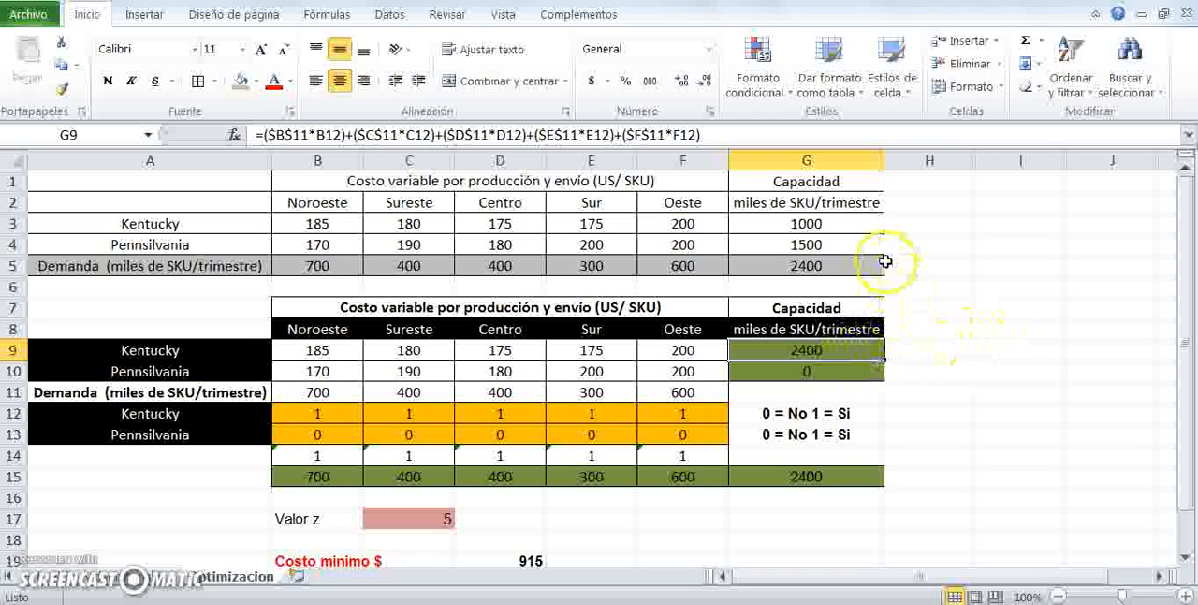
{"action": "left_click", "coordinate": [818, 223]}
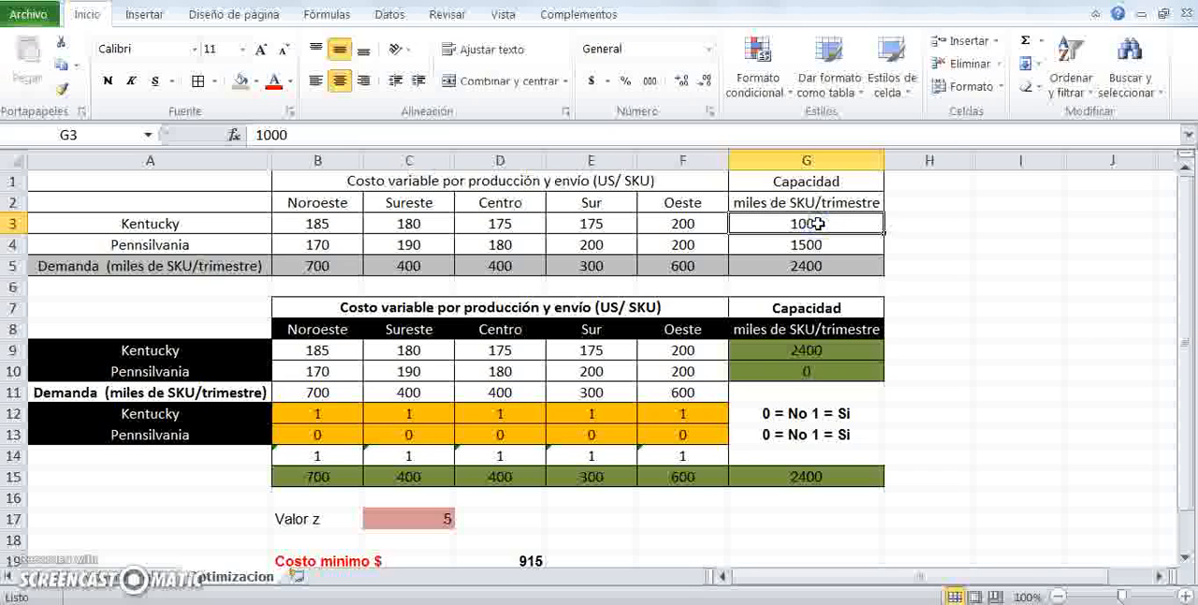
- Reassign Sur and Oeste to Pennsylvania: set E12 and F12 to 0 and E13 and F13 to 1
{"action": "left_click", "coordinate": [593, 414]}
{"action": "type", "text": "0"}
{"action": "key", "text": "Return"}
{"action": "left_click", "coordinate": [693, 414]}
{"action": "type", "text": "0"}
{"action": "key", "text": "Return"}
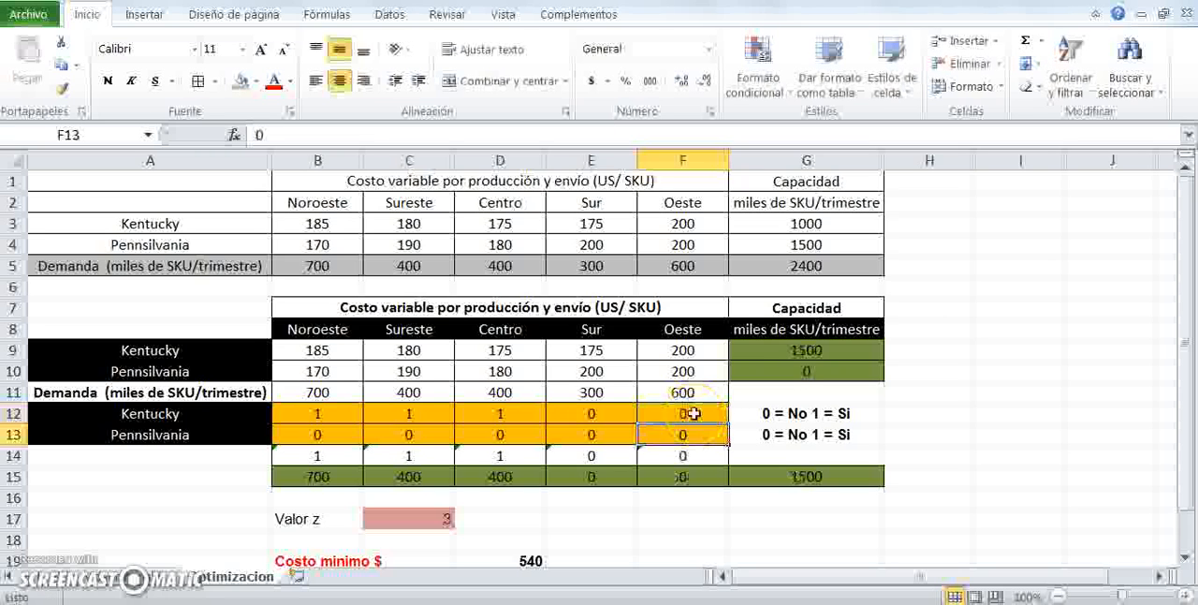
{"action": "left_click", "coordinate": [606, 432]}
{"action": "type", "text": "1"}
{"action": "key", "text": "Return"}
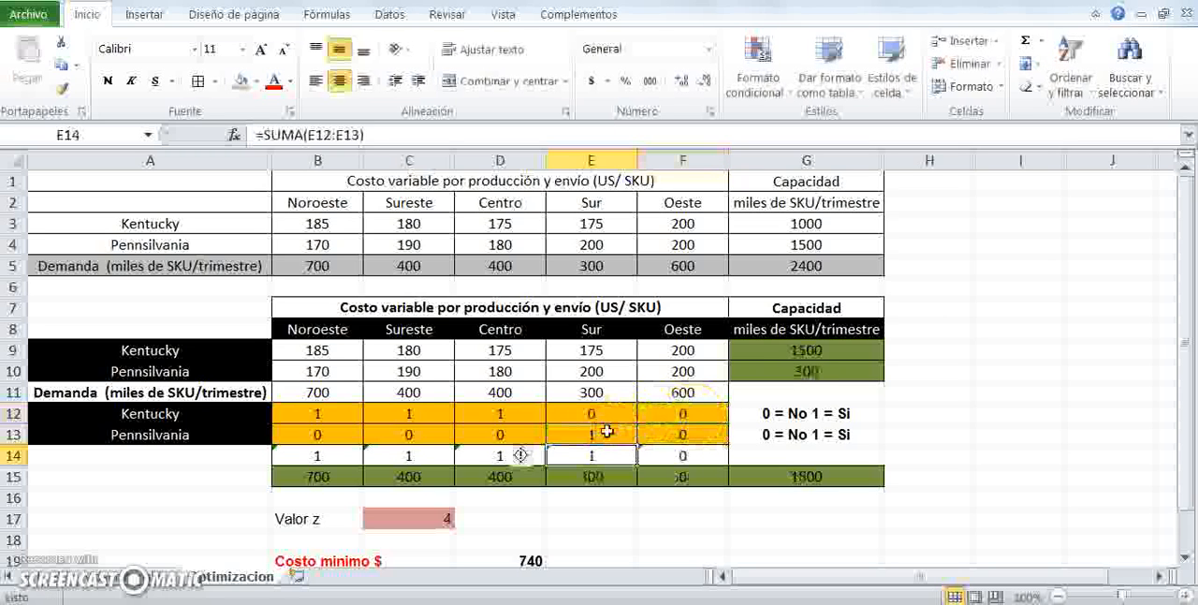
{"action": "left_click", "coordinate": [676, 434]}
{"action": "type", "text": "1"}
{"action": "key", "text": "Return"}
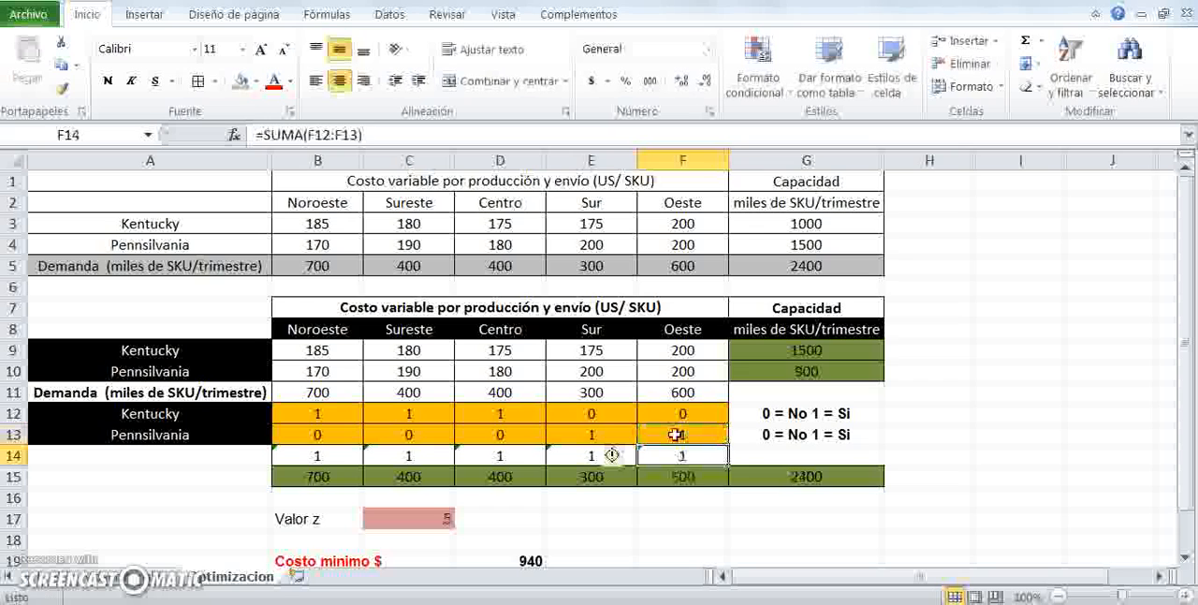
- Review the column sums in row 14, the Valor z formula, the decision range and both plants' capacity formulas
{"action": "left_click", "coordinate": [317, 453]}
{"action": "left_click_drag", "start_coordinate": [316, 452], "coordinate": [661, 459]}
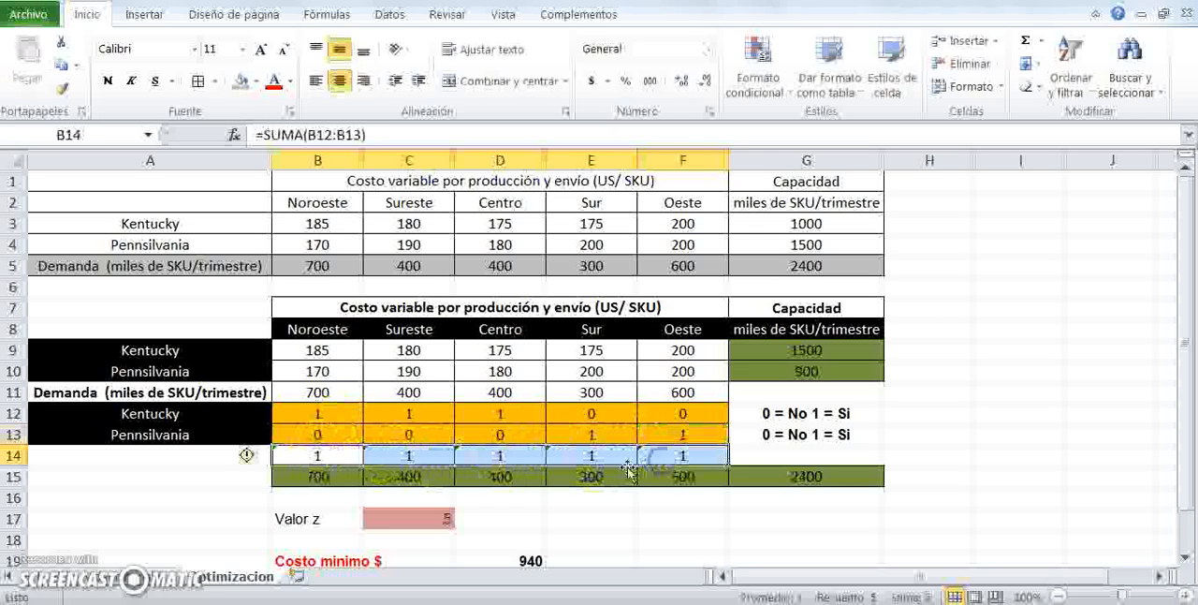
{"action": "left_click", "coordinate": [409, 521]}
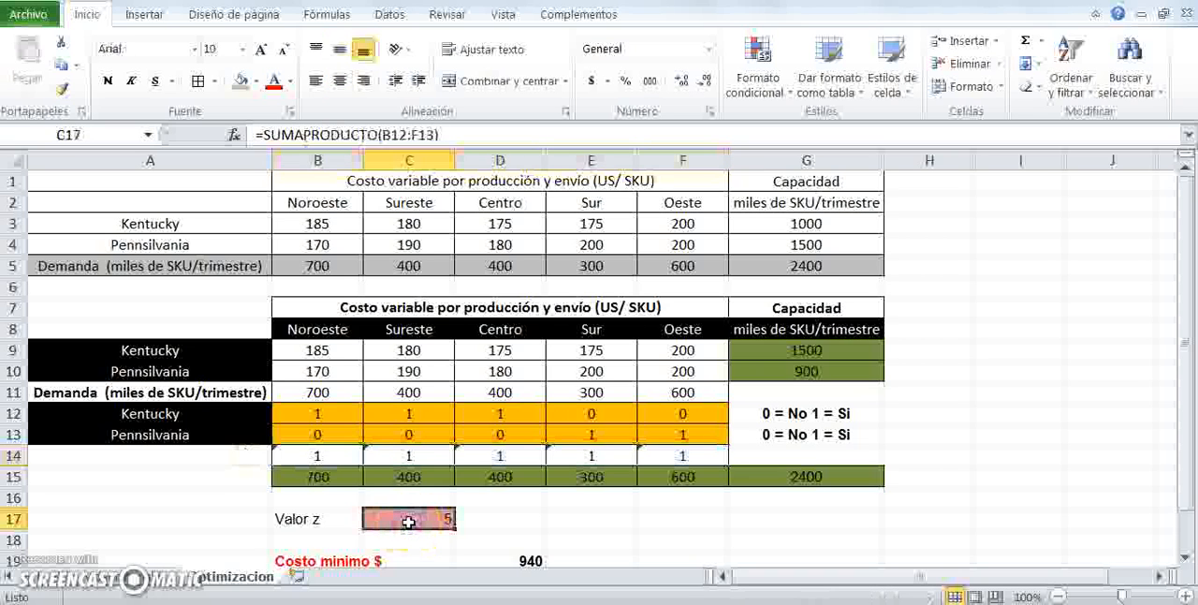
{"action": "left_click_drag", "start_coordinate": [318, 413], "coordinate": [705, 431]}
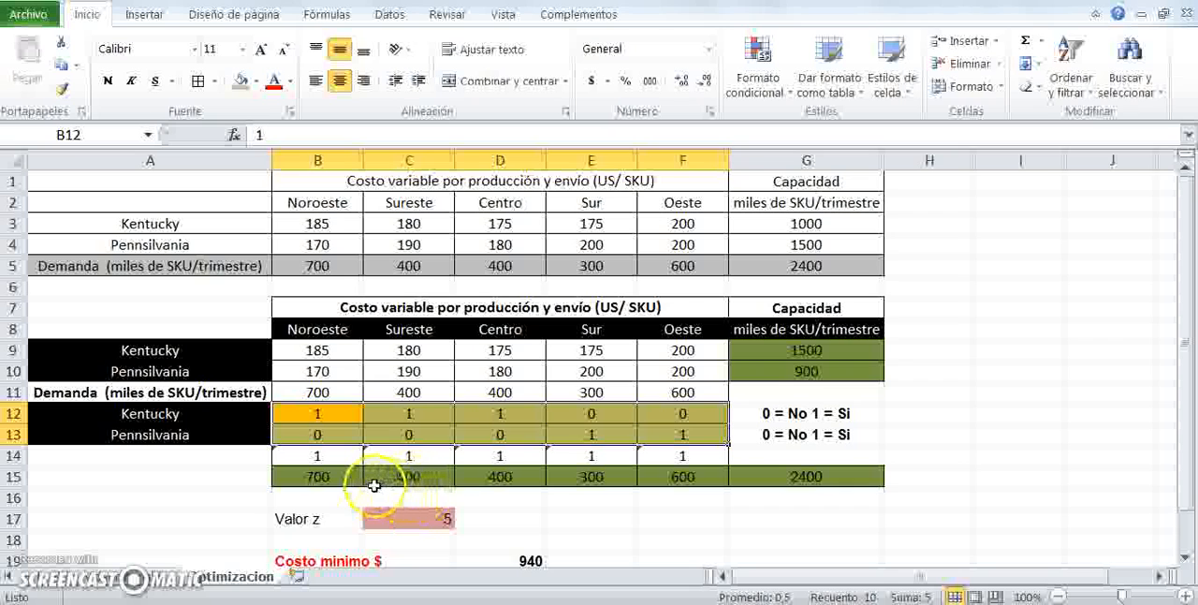
{"action": "left_click", "coordinate": [841, 372]}
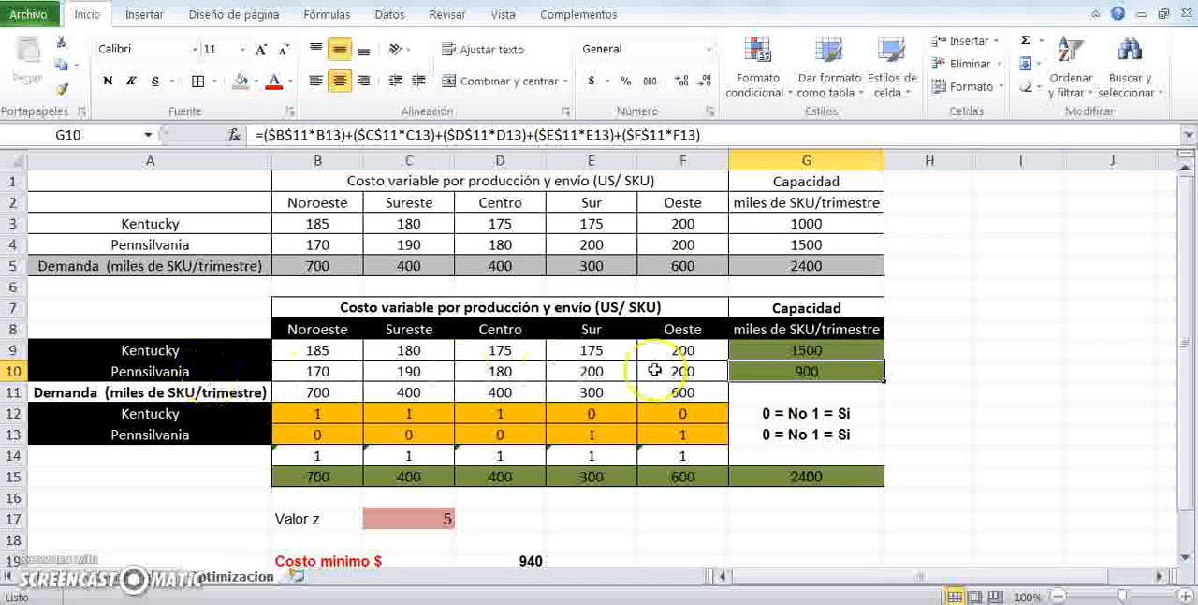
{"action": "left_click", "coordinate": [828, 348]}
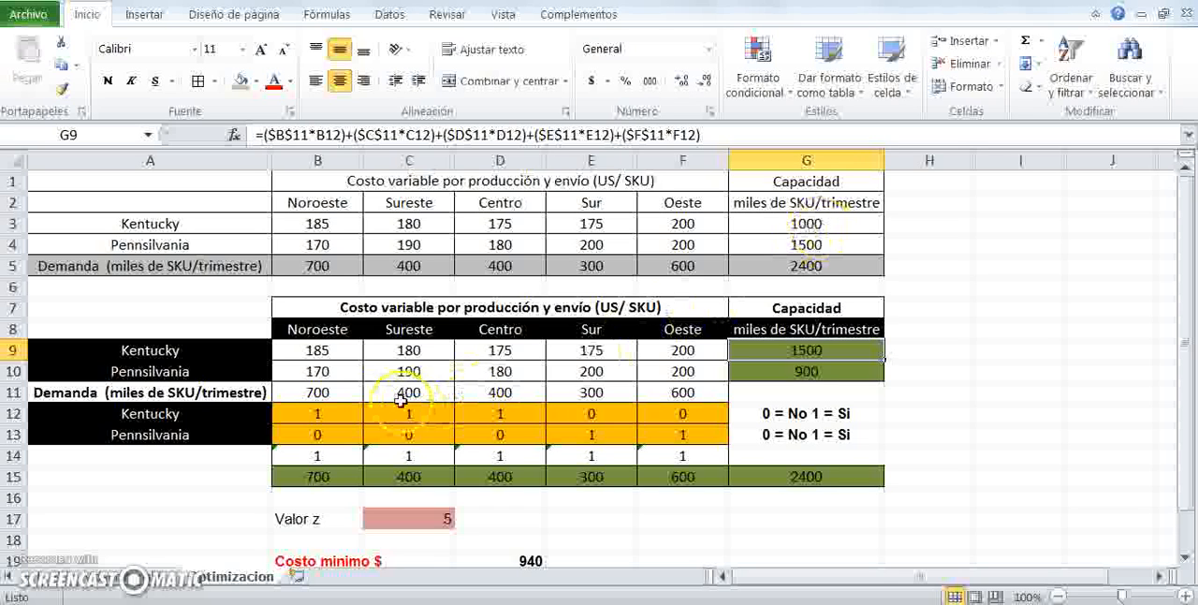
- Set the Kentucky decision cells for Noroeste, Sureste and Centro to 0
{"action": "left_click", "coordinate": [327, 413]}
{"action": "type", "text": "0"}
{"action": "key", "text": "Return"}
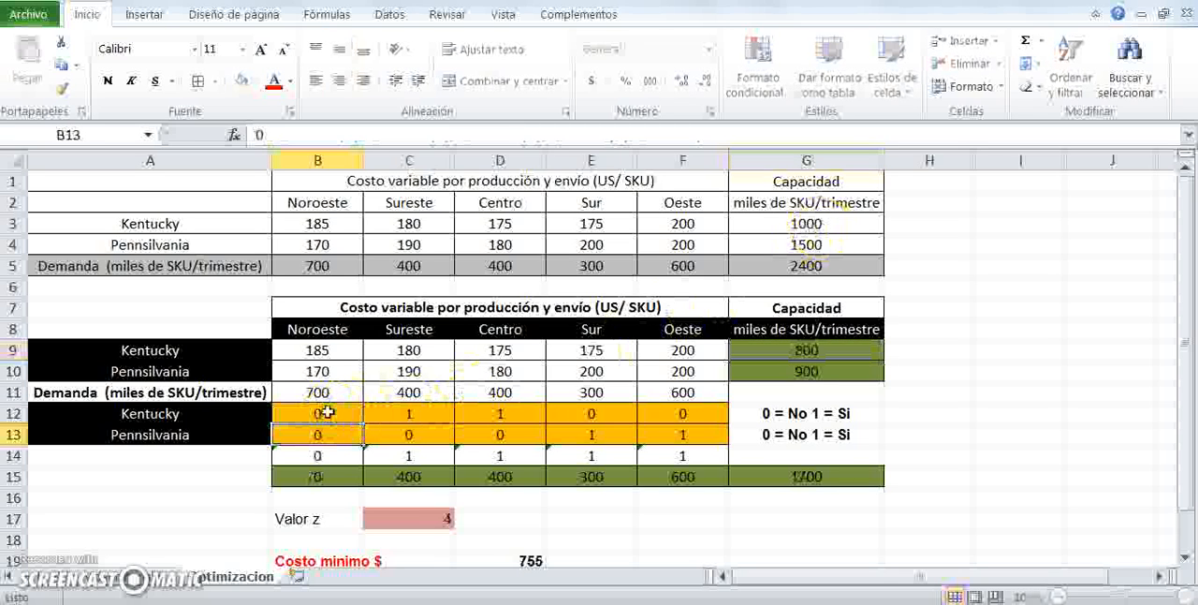
{"action": "left_click", "coordinate": [405, 409]}
{"action": "type", "text": "0"}
{"action": "key", "text": "Return"}
{"action": "left_click", "coordinate": [500, 413]}
{"action": "type", "text": "0"}
{"action": "key", "text": "Return"}
{"action": "left_click", "coordinate": [599, 434]}
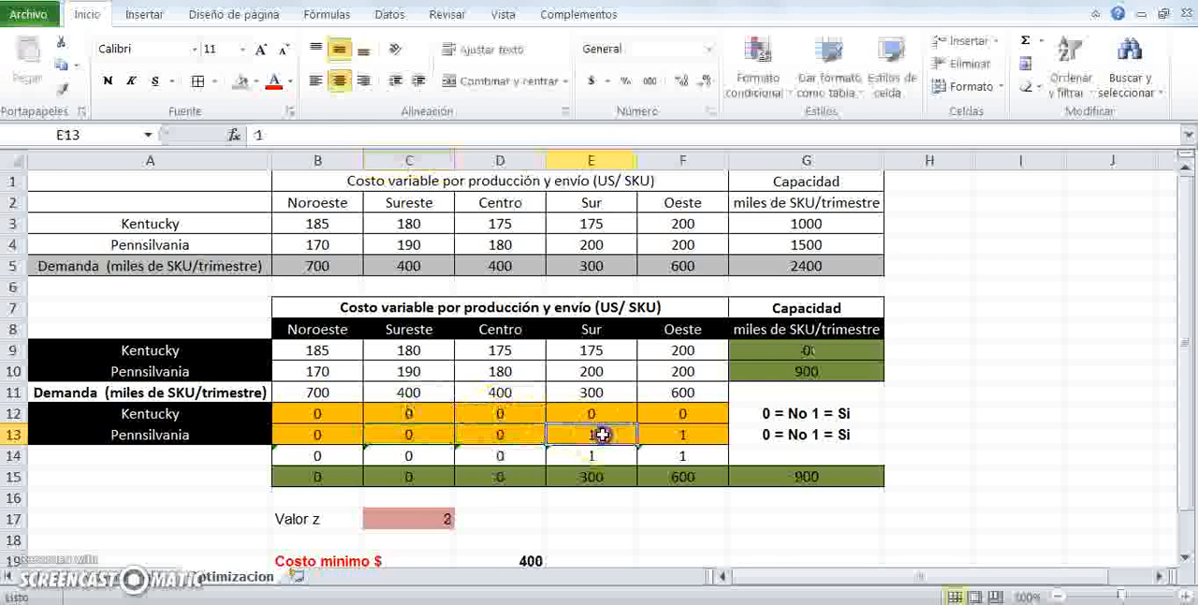
- Set the Pennsylvania decision cells for Sur and Oeste (E13 and F13) to 0
{"action": "type", "text": "0"}
{"action": "key", "text": "Return"}
{"action": "left_click", "coordinate": [701, 433]}
{"action": "type", "text": "0"}
{"action": "key", "text": "Return"}
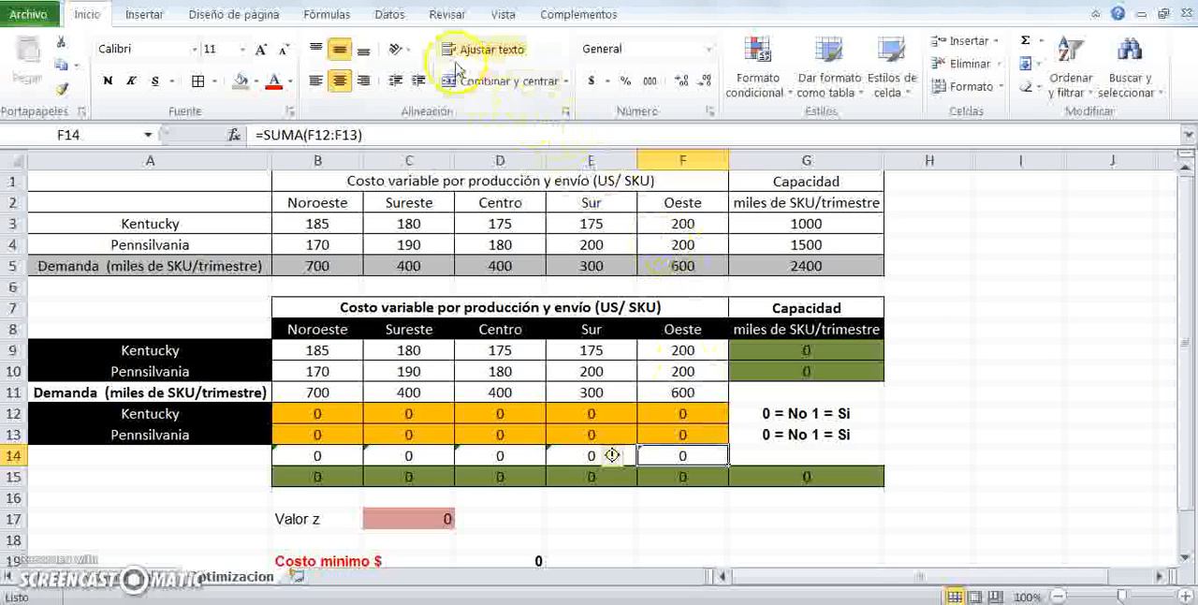
- Open Solver, set the objective to C17 and the variable cells to B12:F13
{"action": "left_click", "coordinate": [393, 16]}
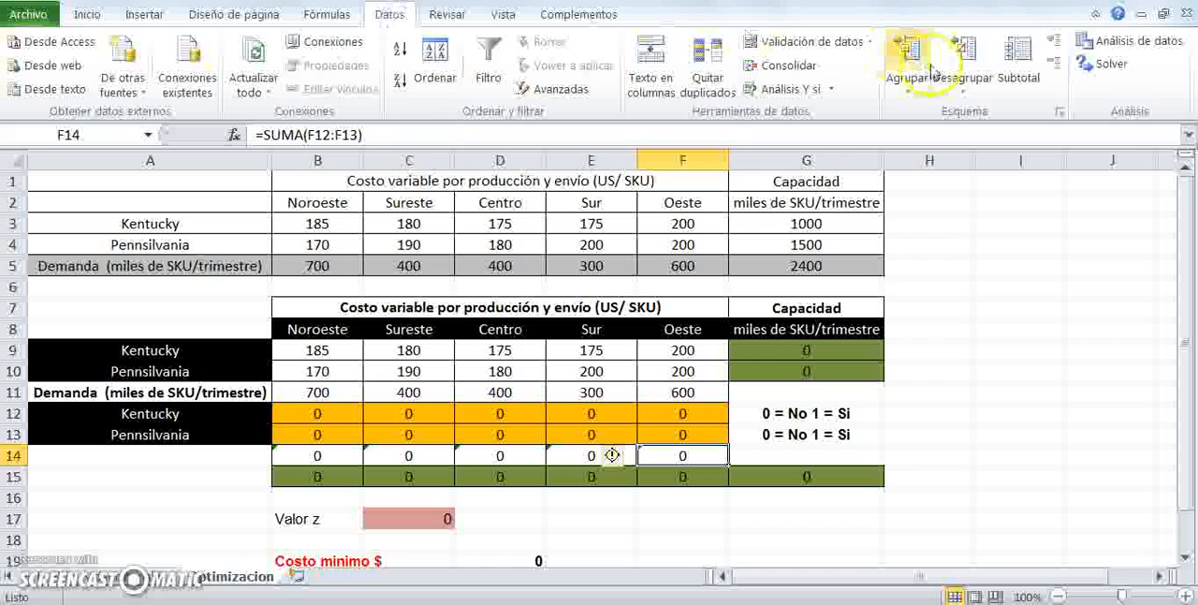
{"action": "left_click", "coordinate": [1112, 63]}
{"action": "left_click", "coordinate": [764, 343]}
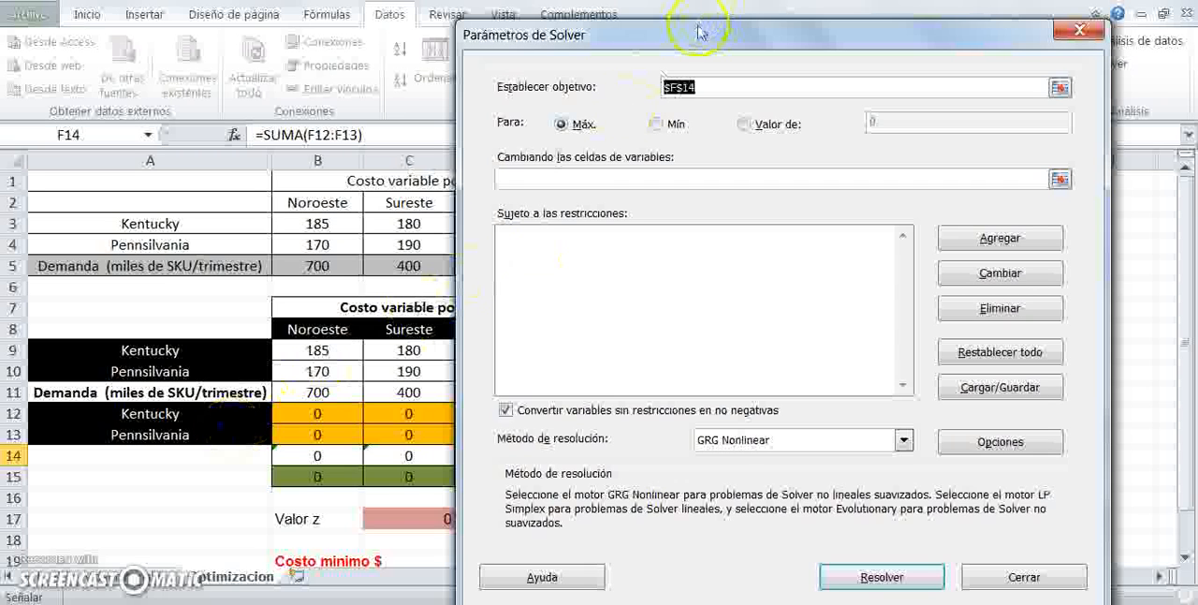
{"action": "left_click_drag", "start_coordinate": [693, 26], "coordinate": [682, 29]}
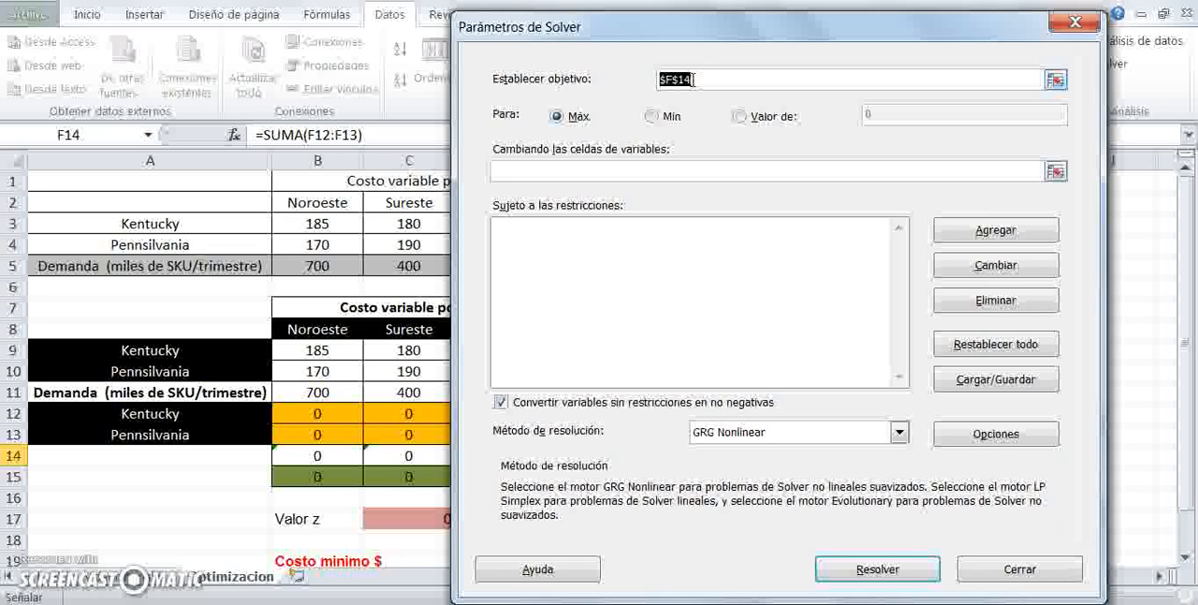
{"action": "key", "text": "BackSpace"}
{"action": "left_click_drag", "start_coordinate": [1187, 270], "coordinate": [1187, 281]}
{"action": "left_click_drag", "start_coordinate": [701, 28], "coordinate": [800, 27]}
{"action": "left_click", "coordinate": [414, 477]}
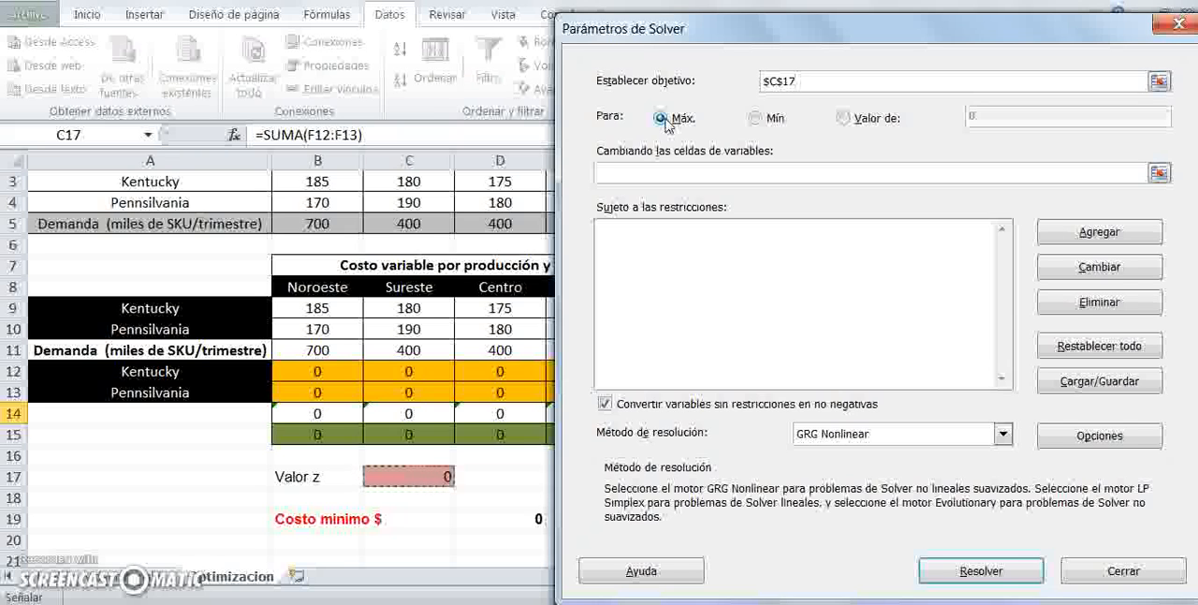
{"action": "left_click", "coordinate": [635, 170]}
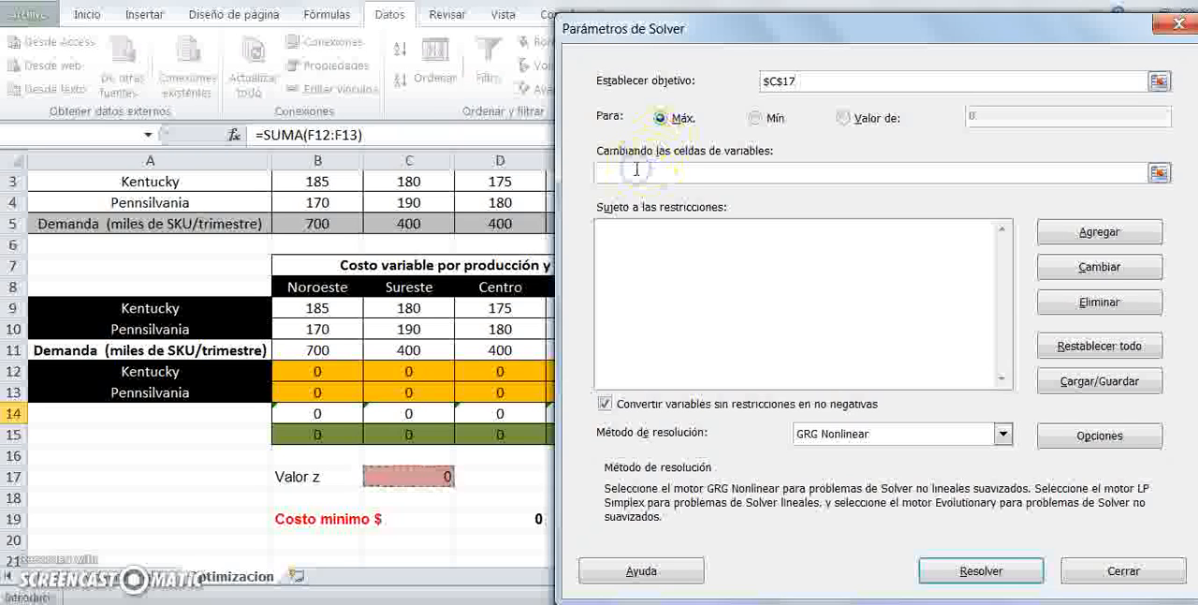
{"action": "left_click_drag", "start_coordinate": [316, 372], "coordinate": [679, 387]}
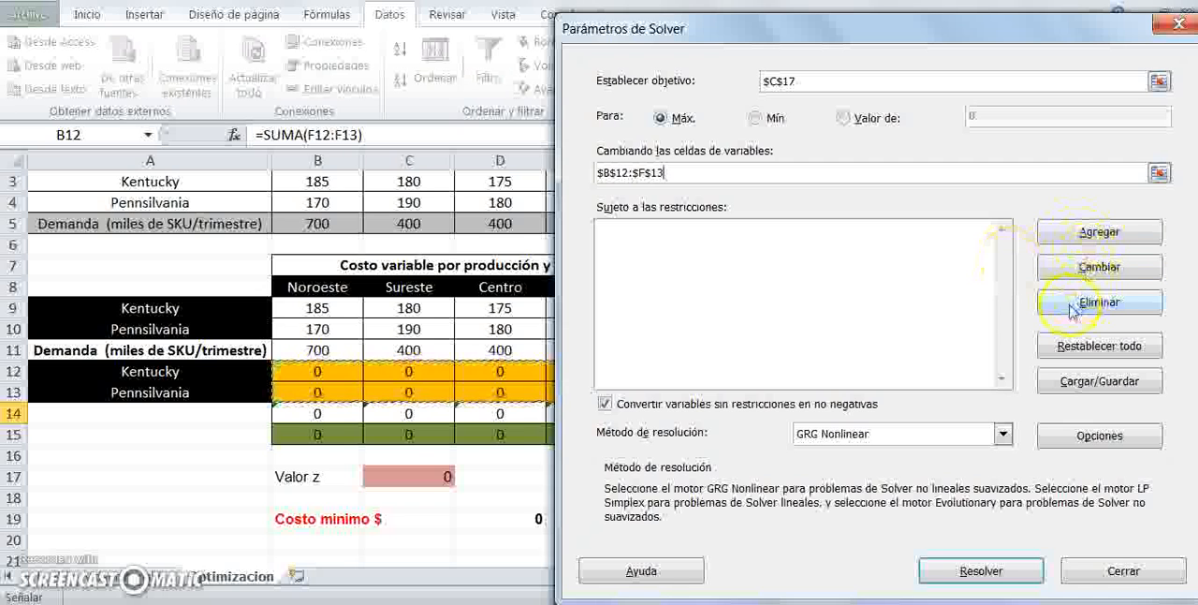
- Add a Solver constraint requiring G9:G10 to be less than or equal to G3:G4
{"action": "left_click", "coordinate": [1095, 234]}
{"action": "left_click_drag", "start_coordinate": [881, 251], "coordinate": [627, 113]}
{"action": "left_click_drag", "start_coordinate": [1187, 295], "coordinate": [1187, 270]}
{"action": "left_click_drag", "start_coordinate": [679, 122], "coordinate": [539, 158]}
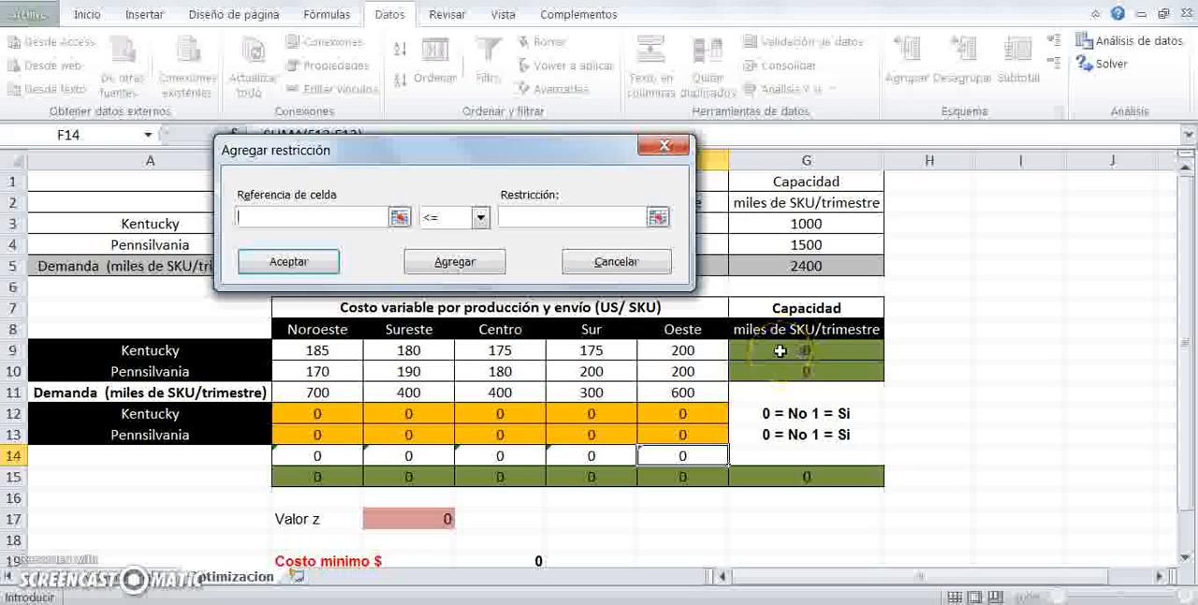
{"action": "left_click_drag", "start_coordinate": [779, 350], "coordinate": [779, 365]}
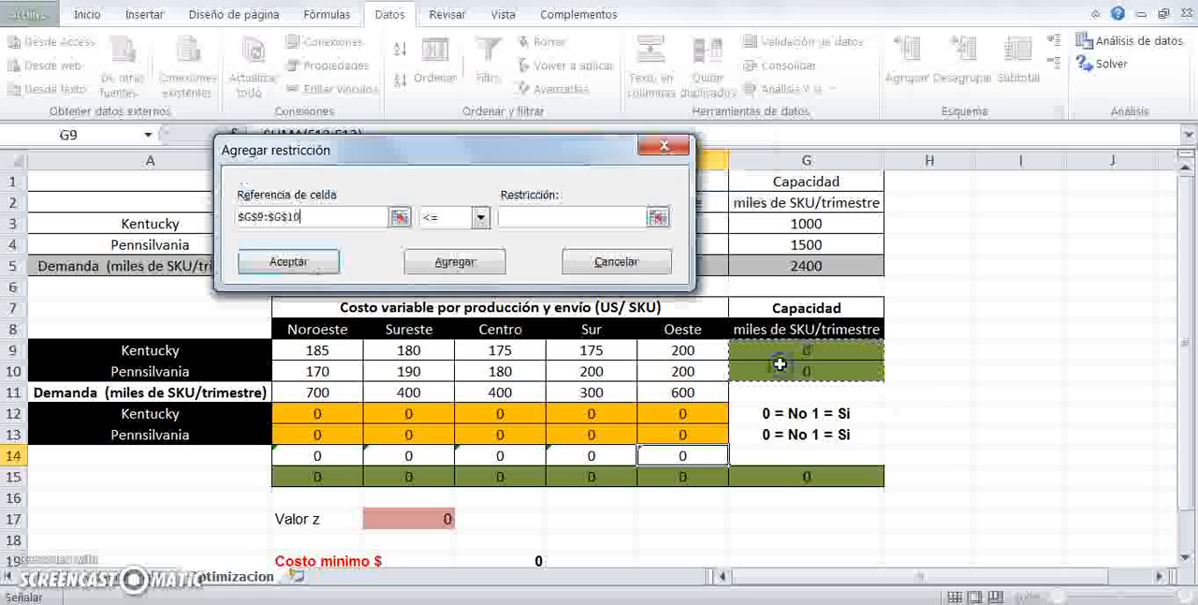
{"action": "left_click", "coordinate": [502, 217]}
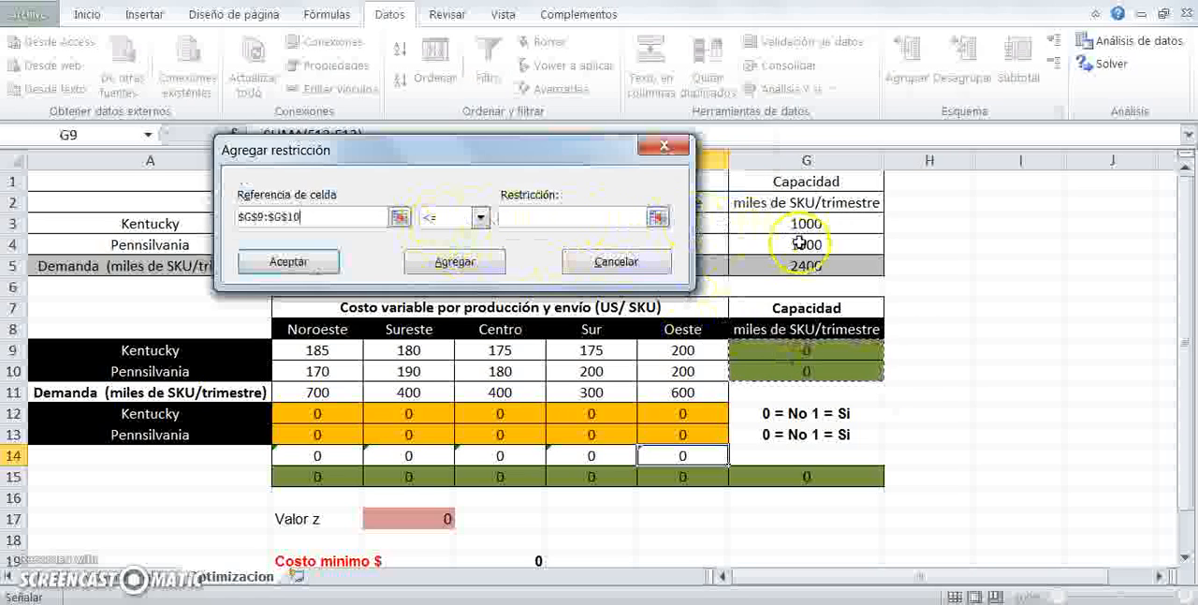
{"action": "left_click_drag", "start_coordinate": [782, 219], "coordinate": [774, 240]}
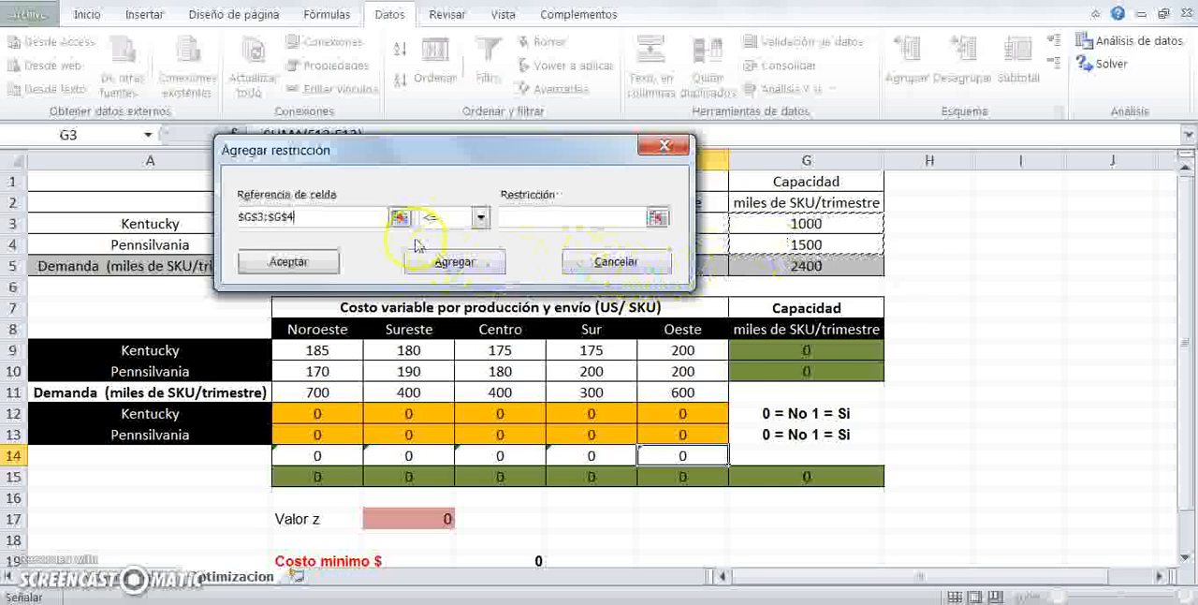
{"action": "left_click_drag", "start_coordinate": [777, 350], "coordinate": [776, 375]}
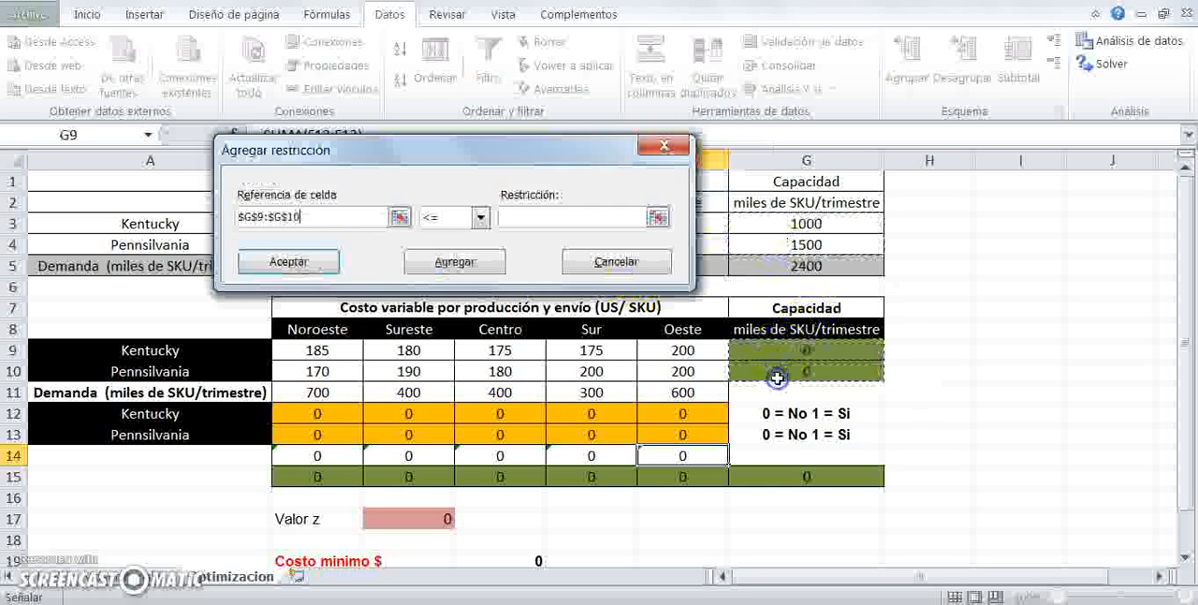
{"action": "left_click", "coordinate": [537, 216]}
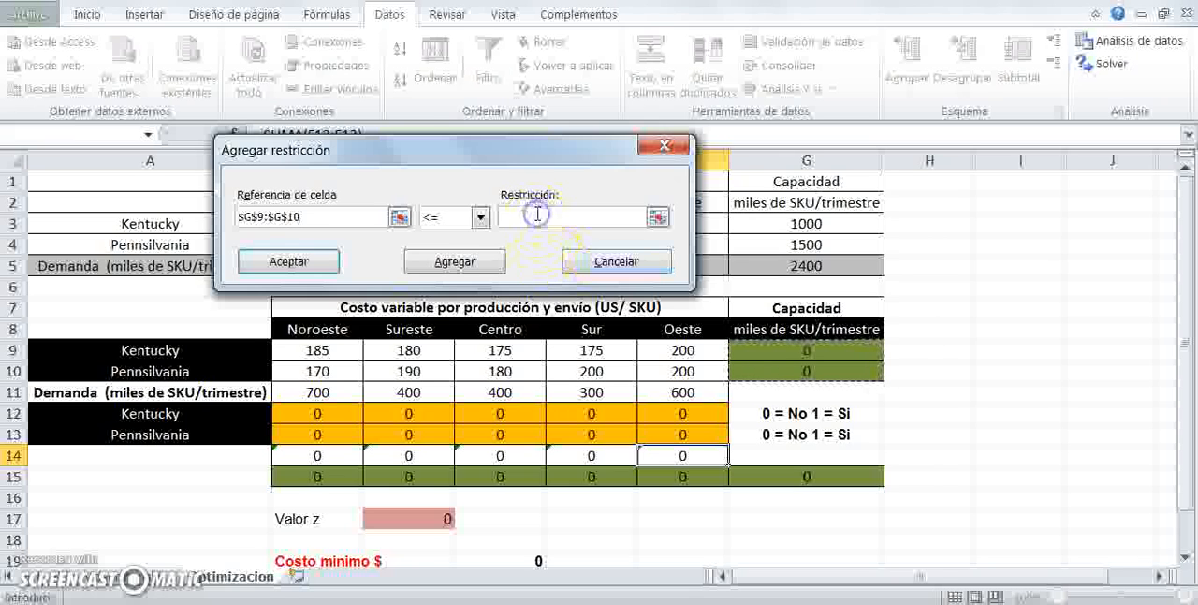
{"action": "left_click_drag", "start_coordinate": [785, 216], "coordinate": [777, 236]}
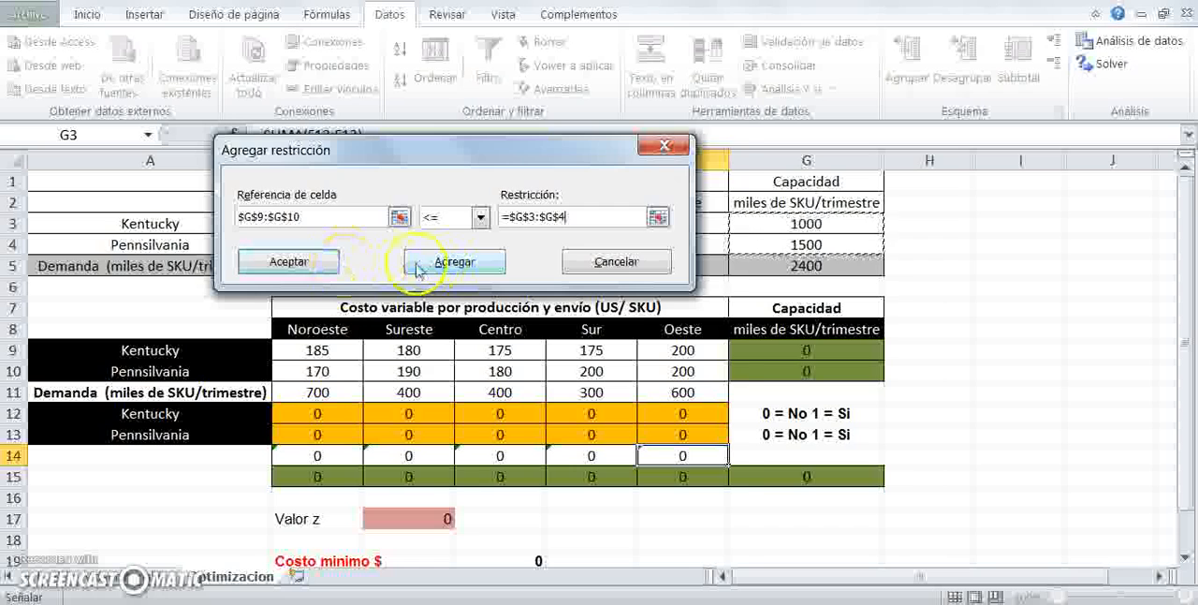
{"action": "left_click", "coordinate": [327, 266]}
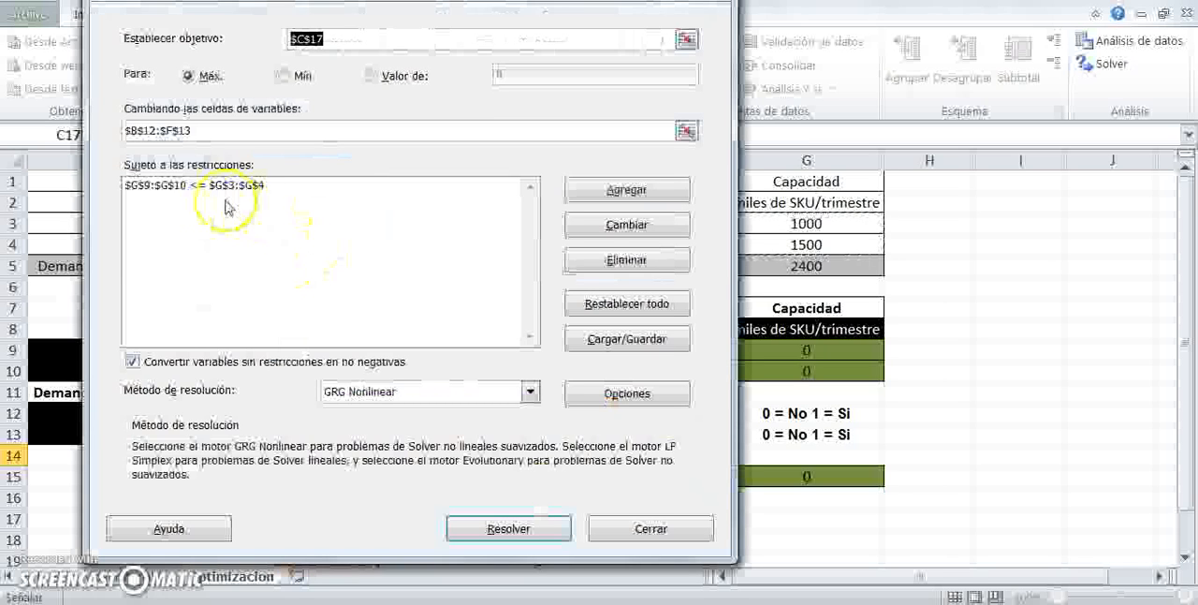
- Add a constraint making the decision cells B12:F13 binary
{"action": "left_click", "coordinate": [613, 192]}
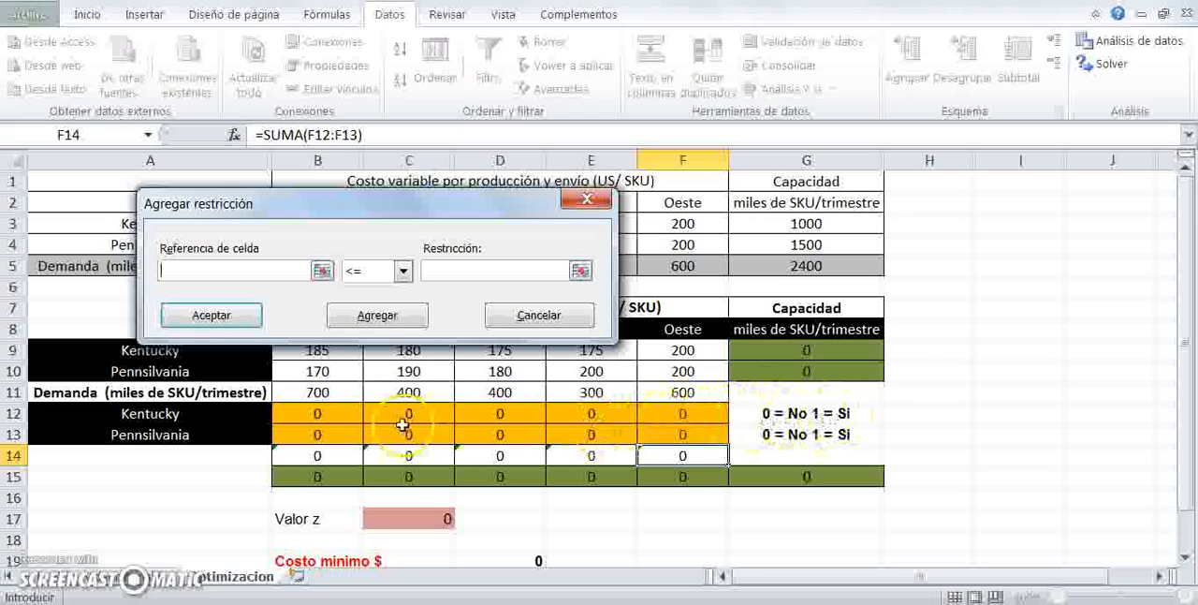
{"action": "left_click", "coordinate": [318, 414]}
{"action": "left_click_drag", "start_coordinate": [317, 414], "coordinate": [660, 425]}
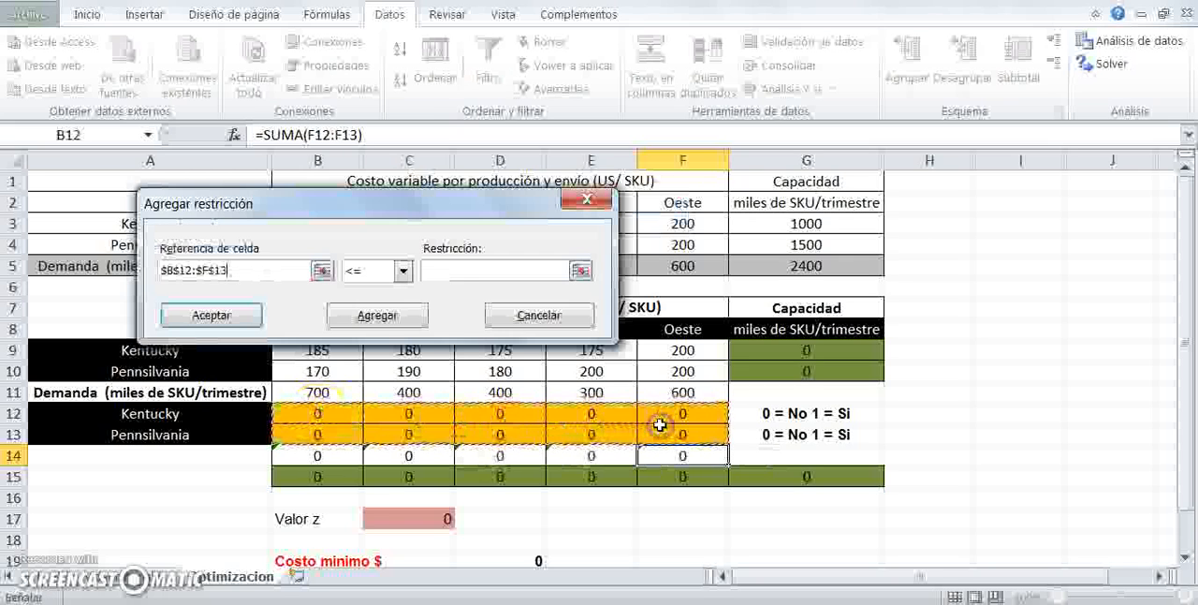
{"action": "left_click", "coordinate": [402, 271]}
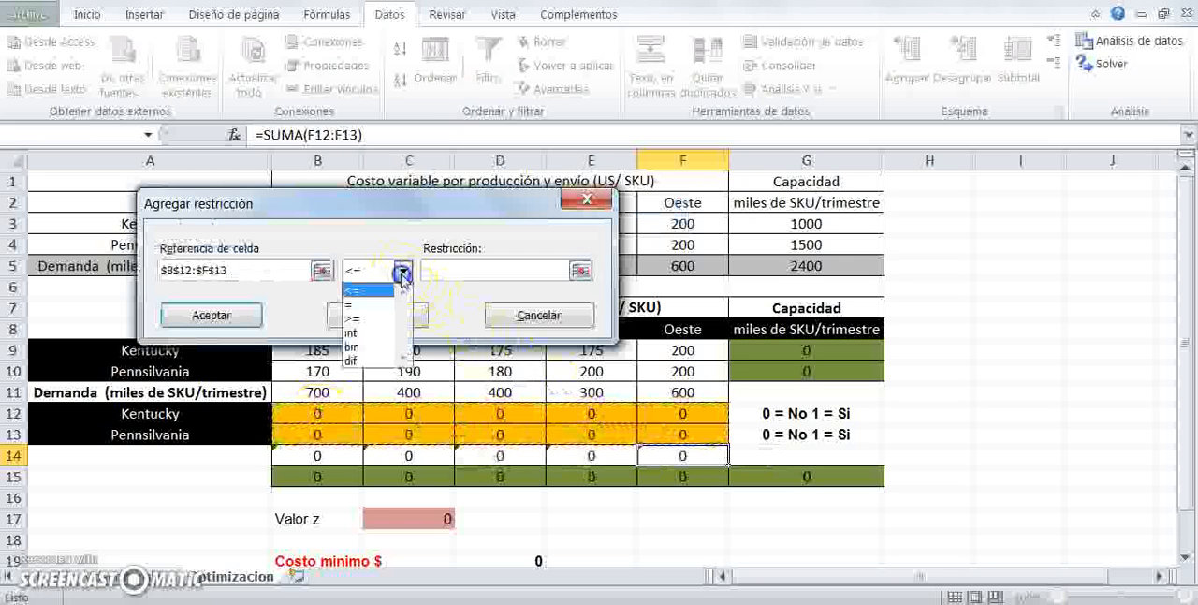
{"action": "left_click", "coordinate": [363, 346]}
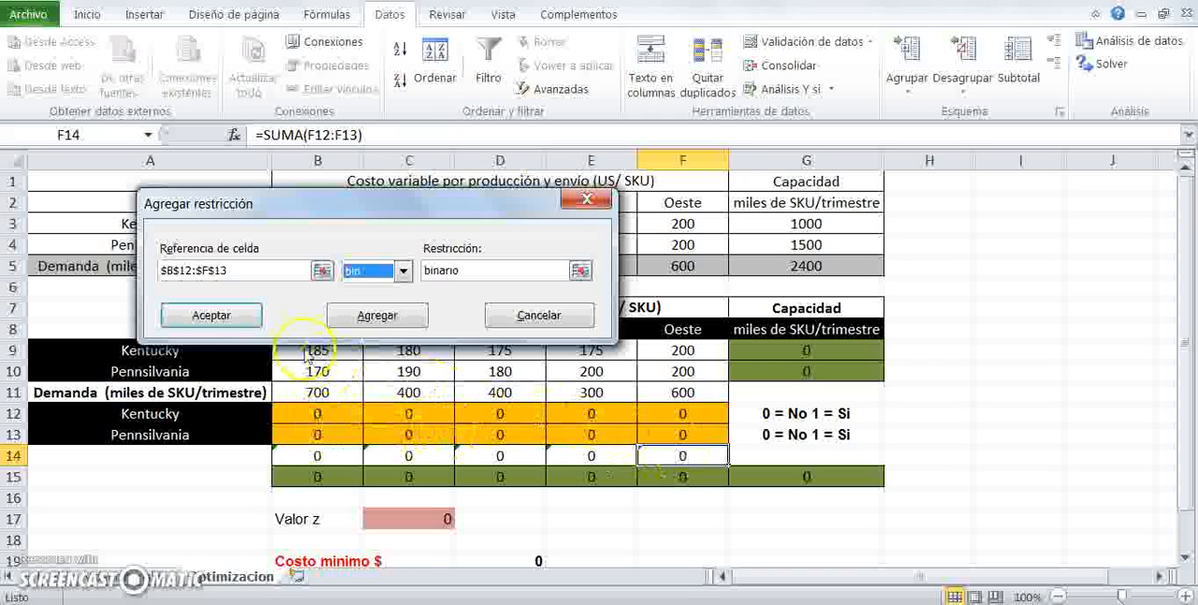
{"action": "left_click", "coordinate": [230, 314]}
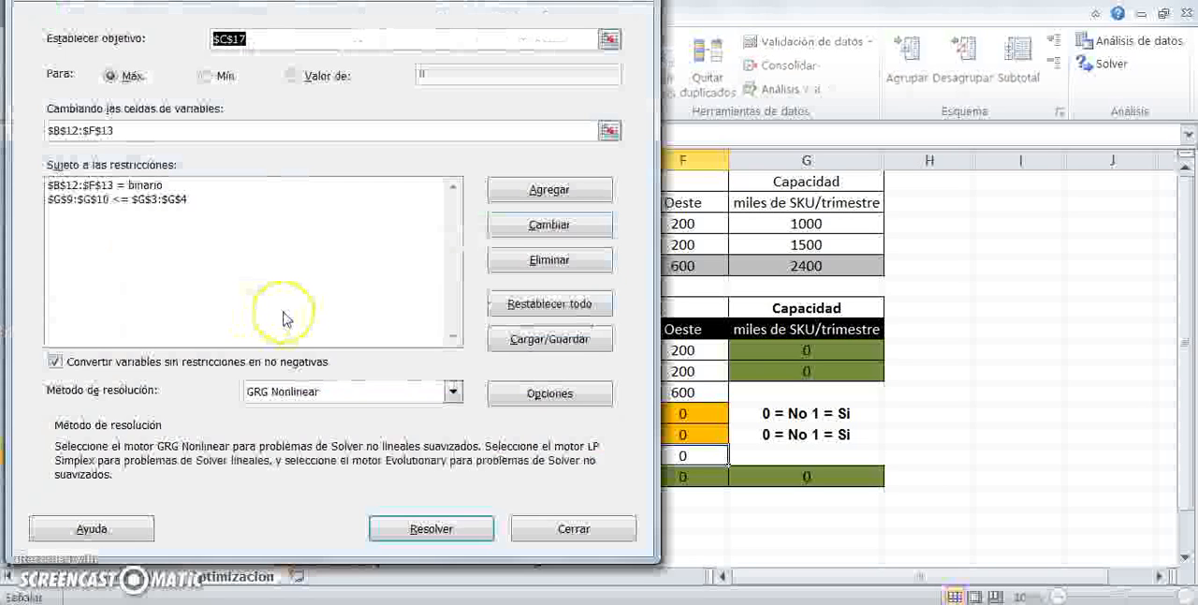
- Add a constraint requiring the column sums B14:F14 to be less than or equal to 1
{"action": "left_click", "coordinate": [521, 192]}
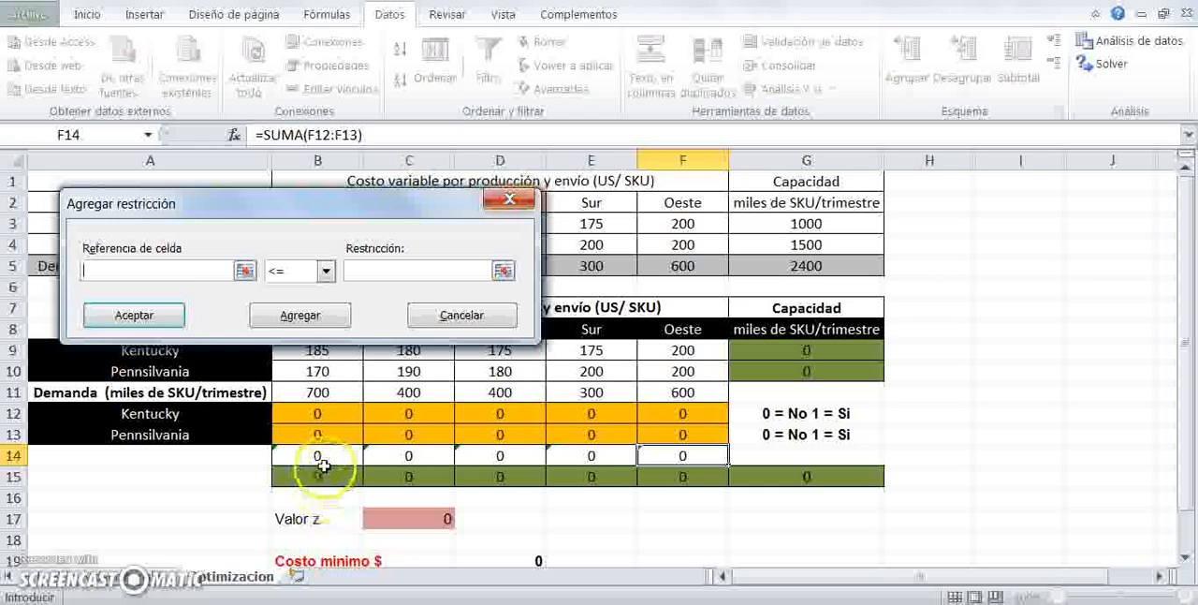
{"action": "left_click_drag", "start_coordinate": [318, 454], "coordinate": [343, 458]}
{"action": "left_click", "coordinate": [711, 494]}
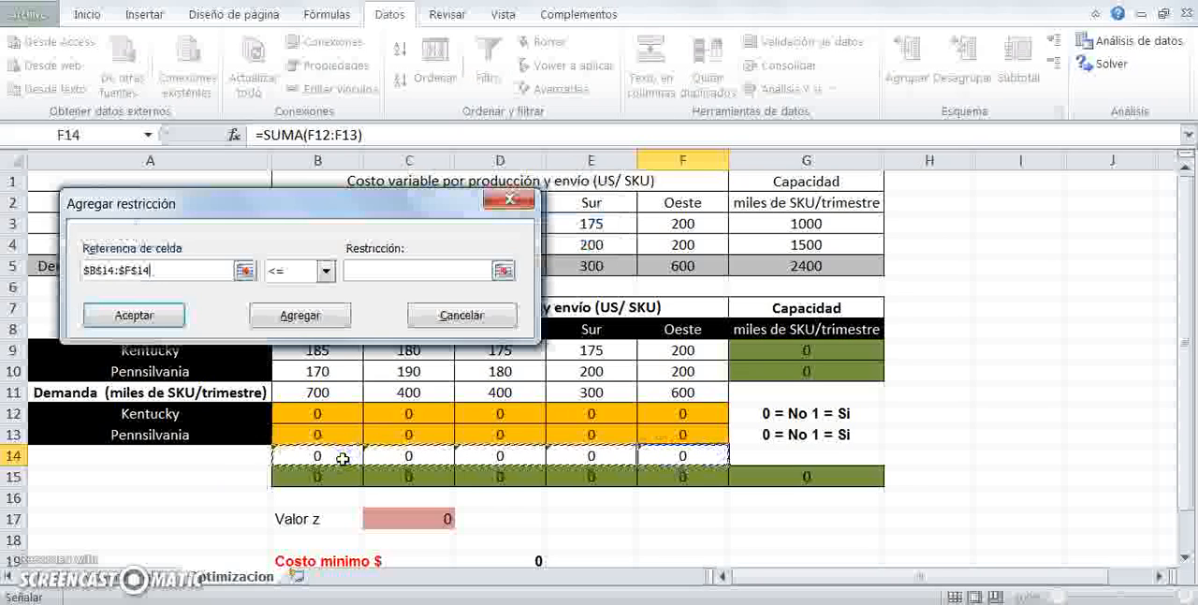
{"action": "left_click", "coordinate": [371, 269]}
{"action": "type", "text": "1"}
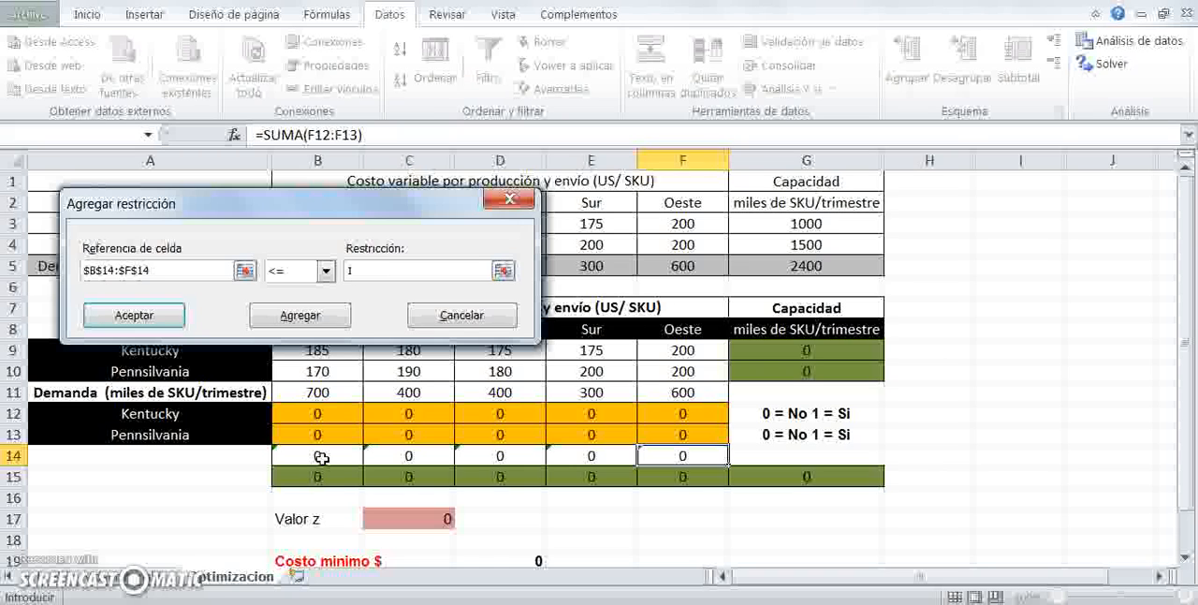
{"action": "left_click", "coordinate": [134, 314]}
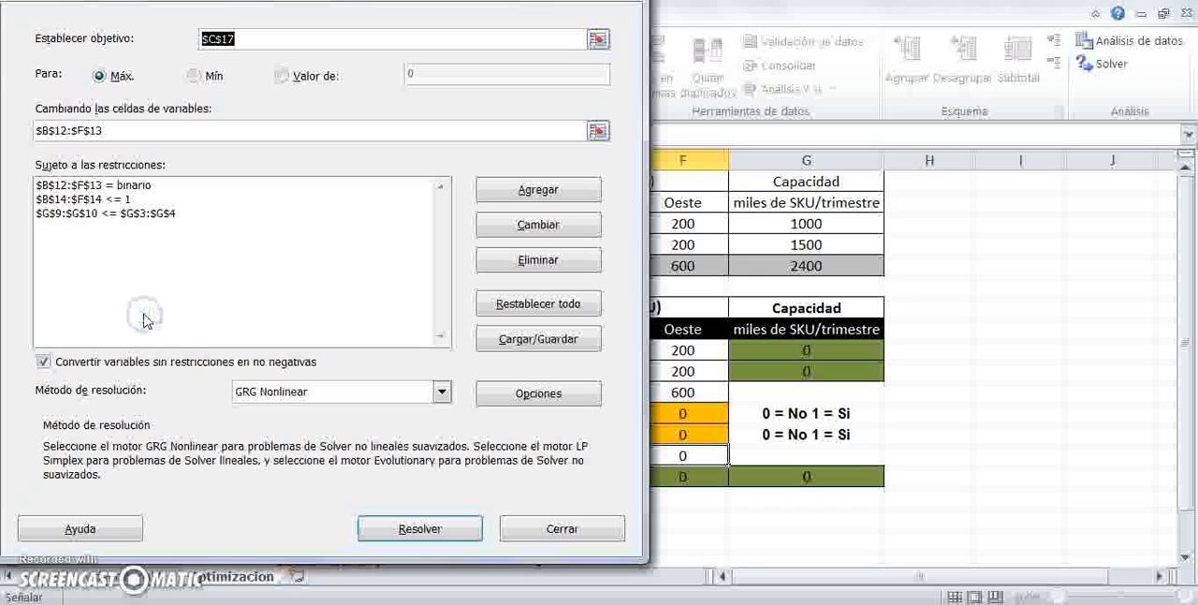
- Switch the solving method to Simplex LP, solve, and keep Solver's solution
{"action": "left_click_drag", "start_coordinate": [342, 8], "coordinate": [718, 15]}
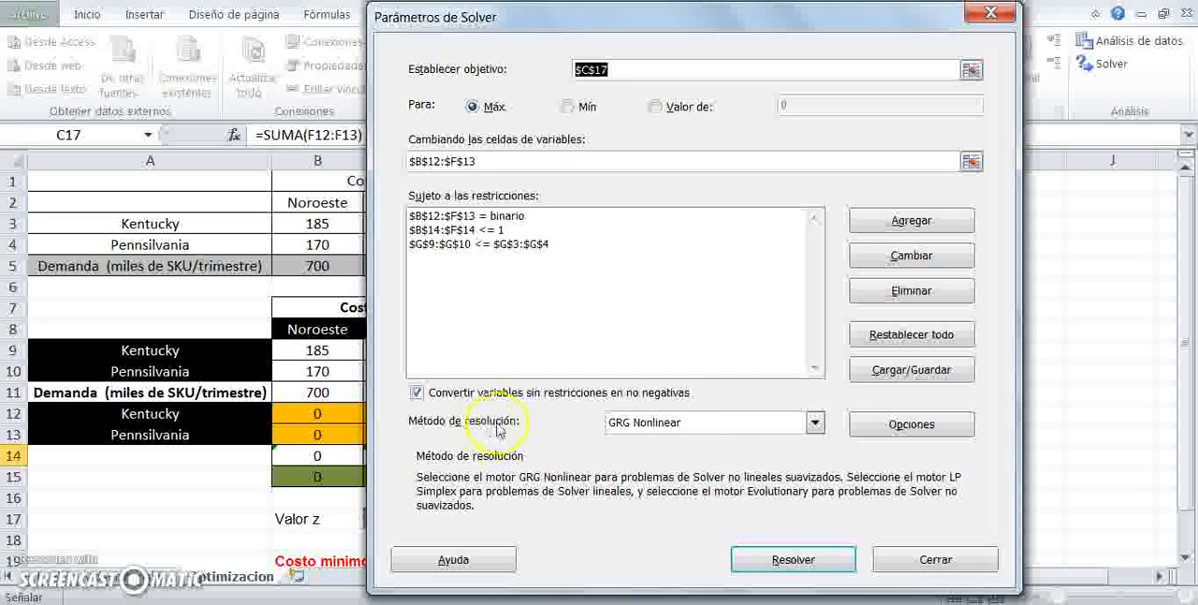
{"action": "left_click", "coordinate": [815, 424]}
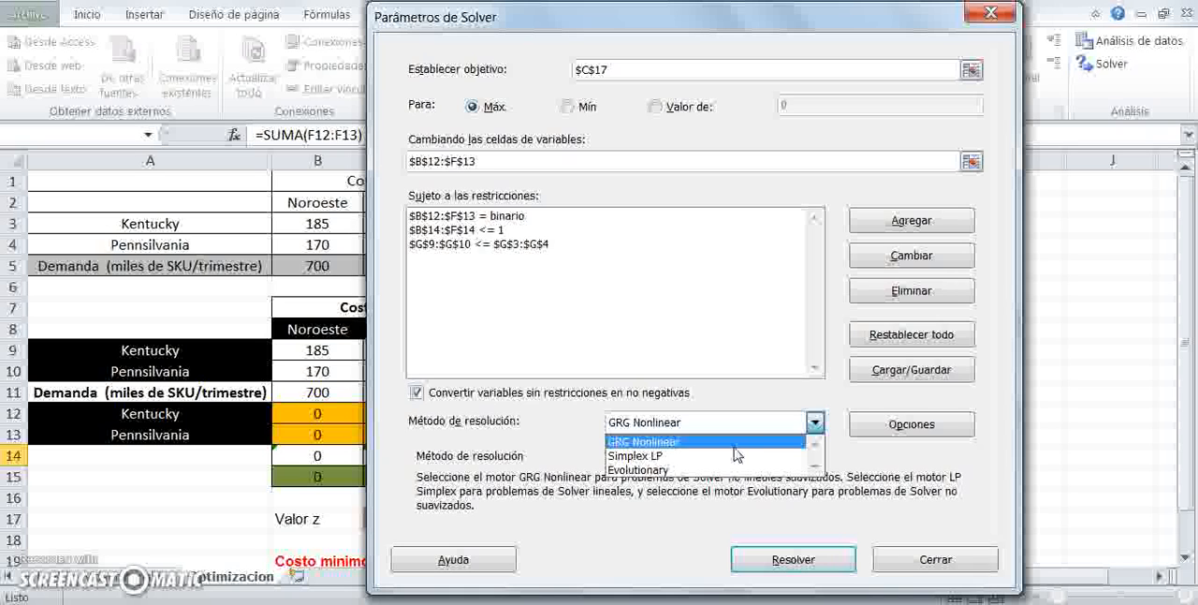
{"action": "left_click", "coordinate": [694, 459]}
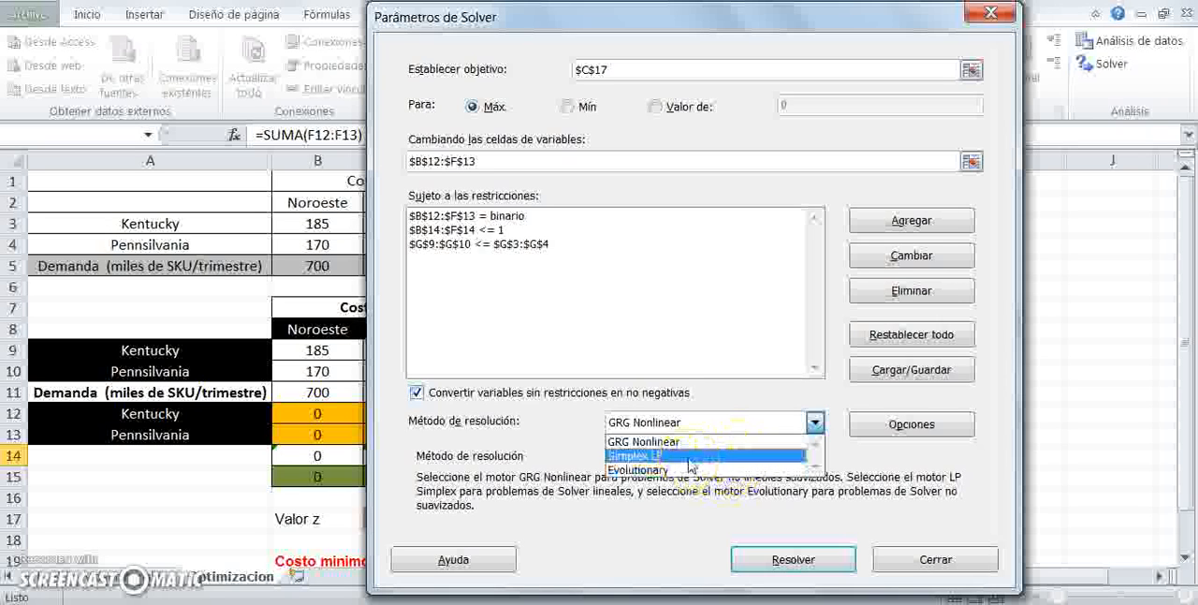
{"action": "left_click", "coordinate": [678, 471]}
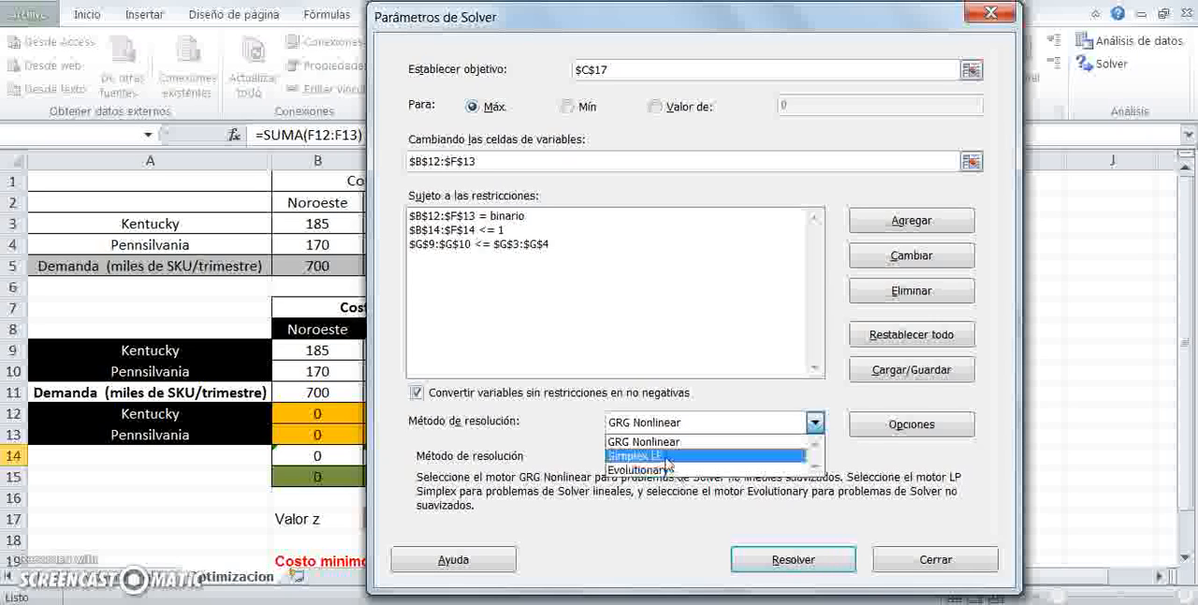
{"action": "left_click", "coordinate": [667, 456]}
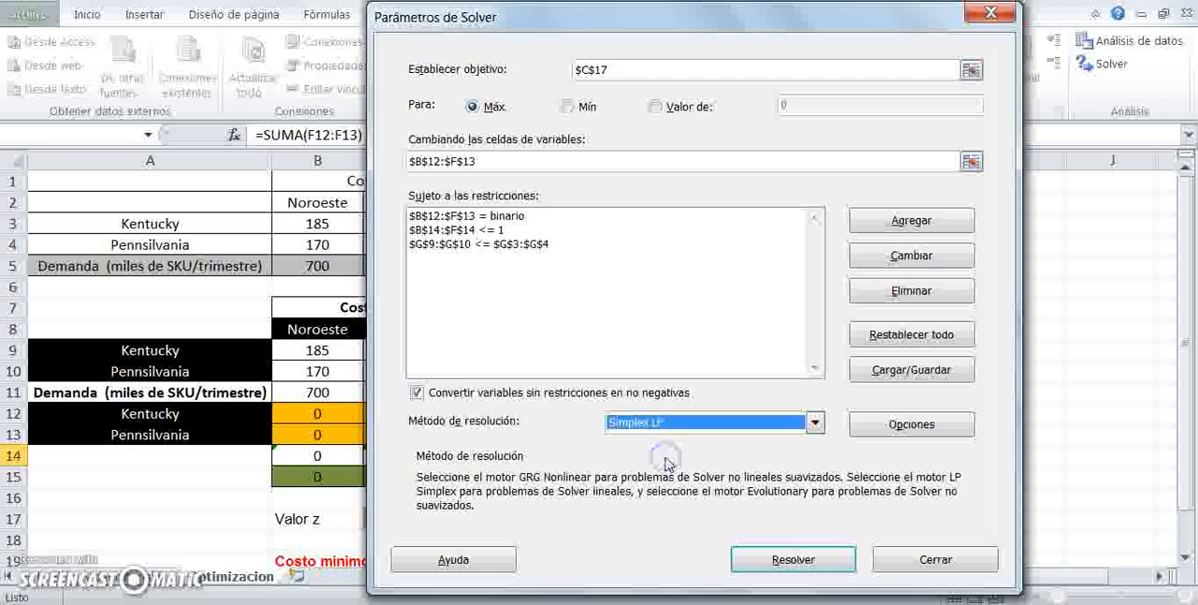
{"action": "left_click", "coordinate": [777, 561]}
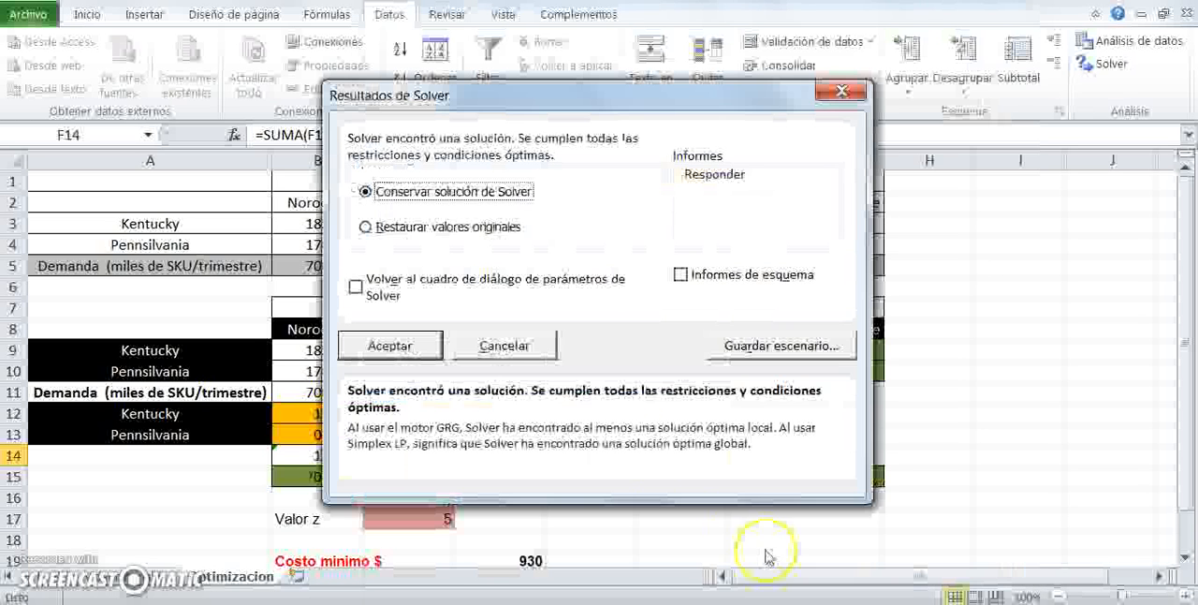
{"action": "left_click", "coordinate": [394, 346]}
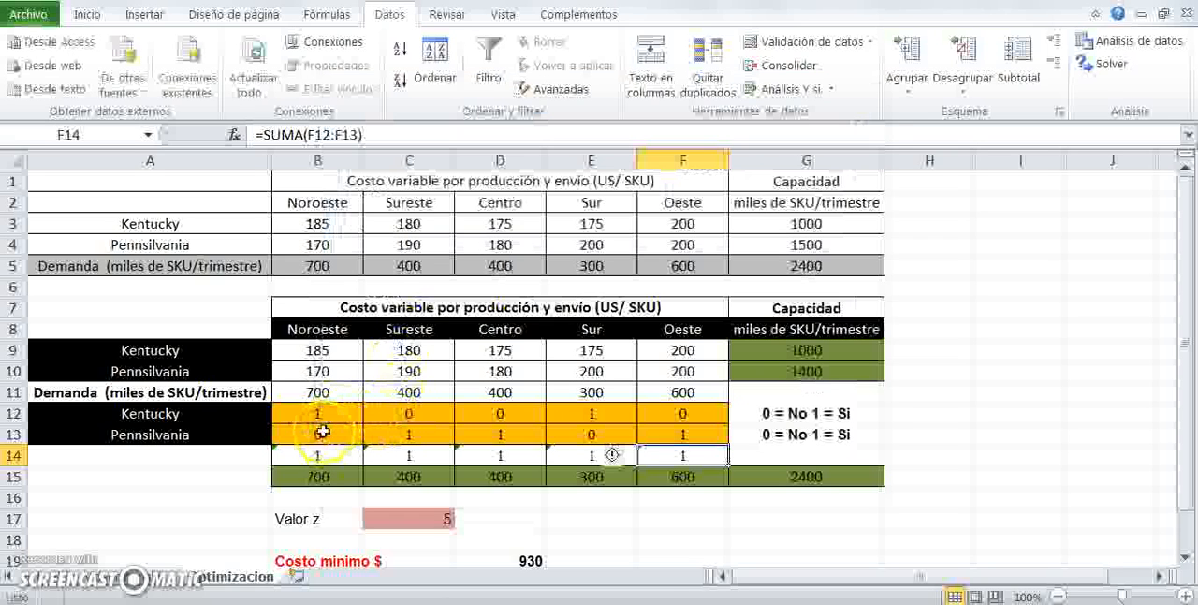
- Review the solved decision rows, column sums, totals, Valor z, the cost formula in D19 and the capacity formulas
{"action": "left_click_drag", "start_coordinate": [316, 415], "coordinate": [661, 414]}
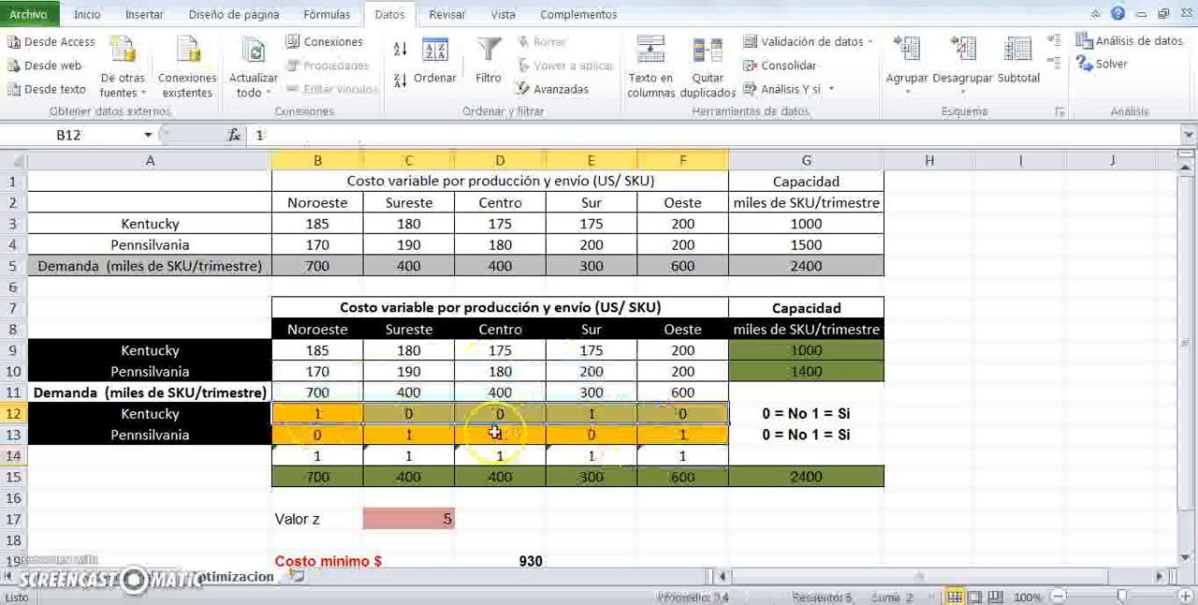
{"action": "left_click_drag", "start_coordinate": [313, 432], "coordinate": [654, 435]}
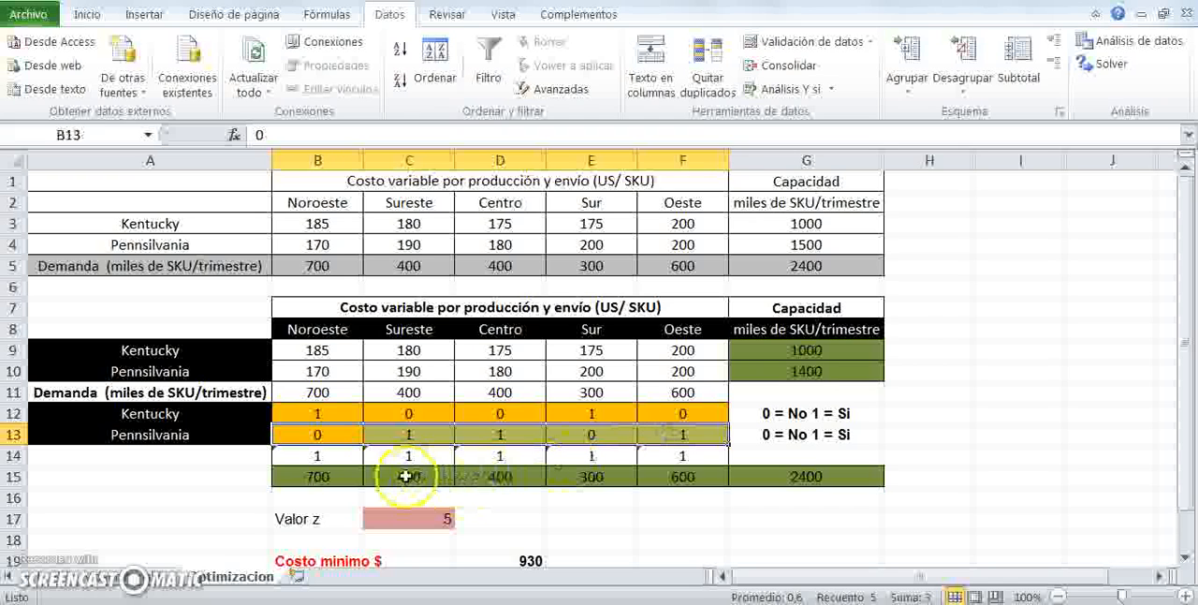
{"action": "left_click_drag", "start_coordinate": [319, 456], "coordinate": [642, 458]}
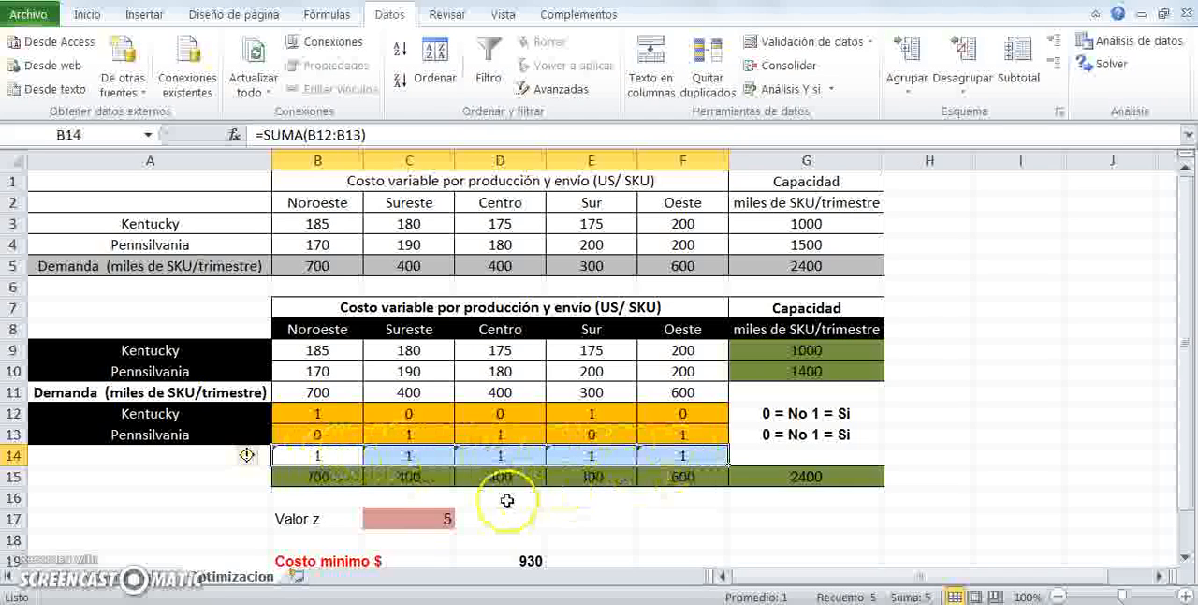
{"action": "left_click", "coordinate": [795, 475]}
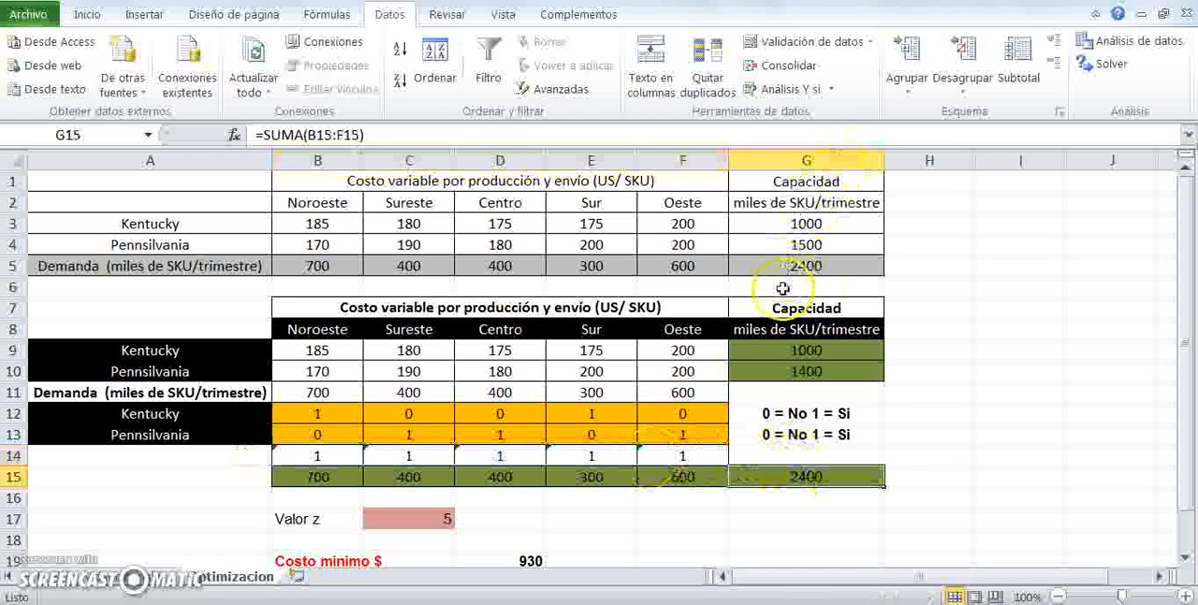
{"action": "left_click", "coordinate": [414, 517]}
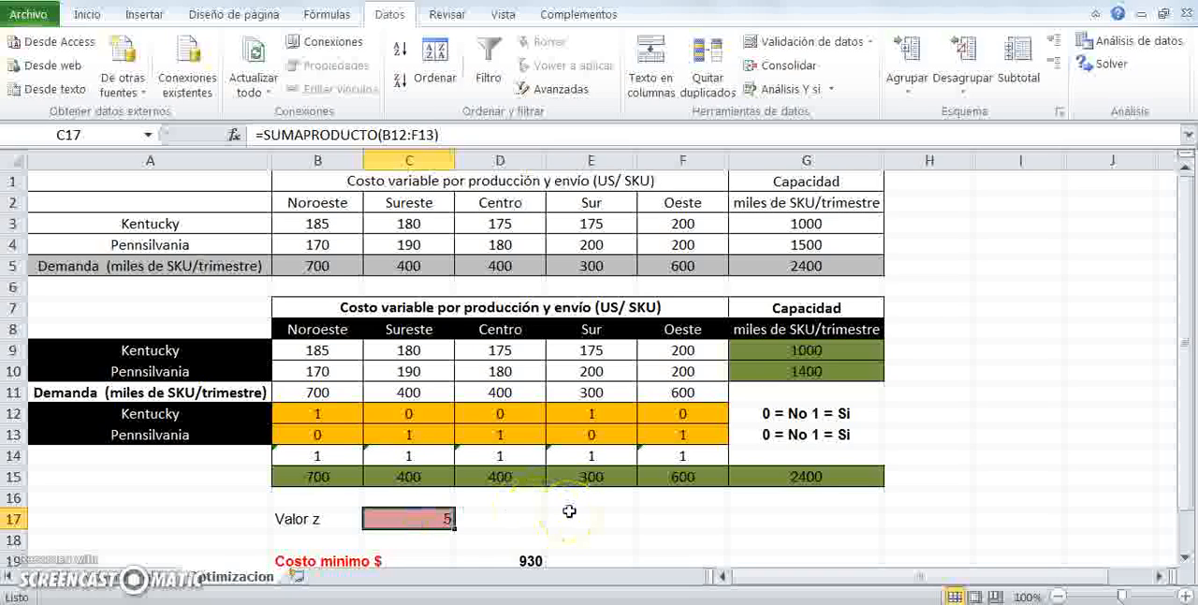
{"action": "left_click_drag", "start_coordinate": [281, 328], "coordinate": [655, 318]}
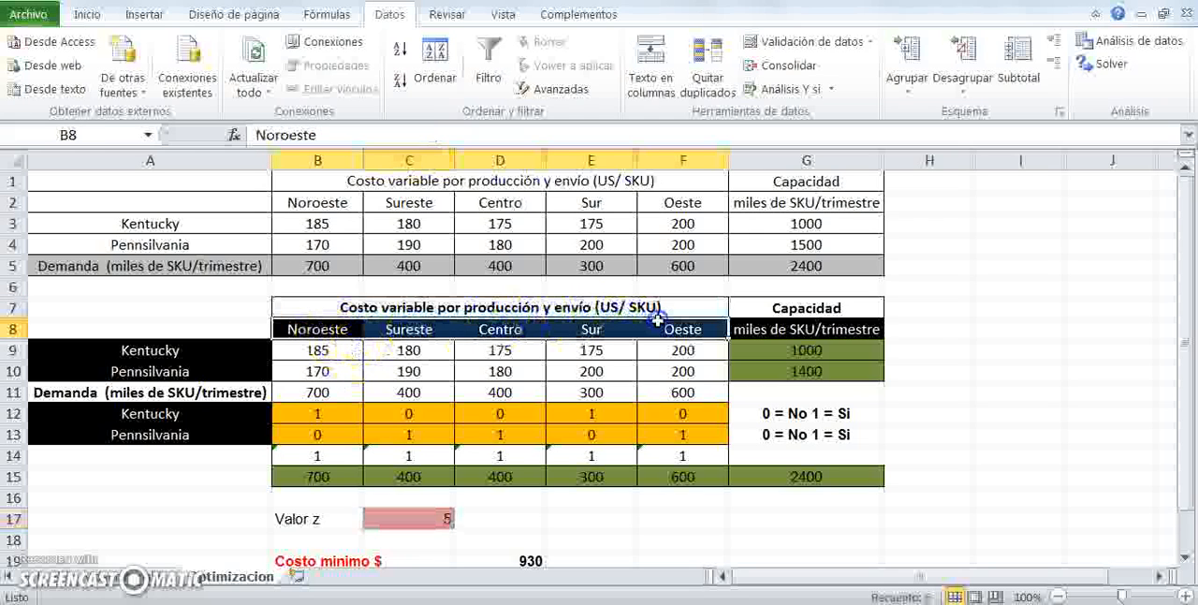
{"action": "left_click", "coordinate": [530, 561]}
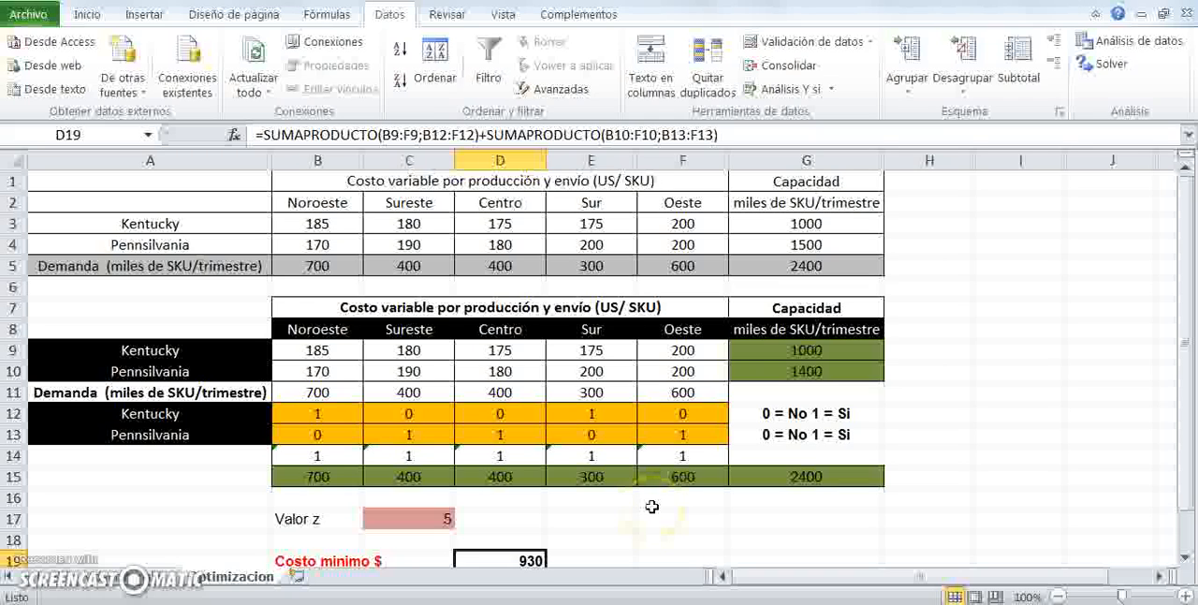
{"action": "left_click", "coordinate": [795, 349]}
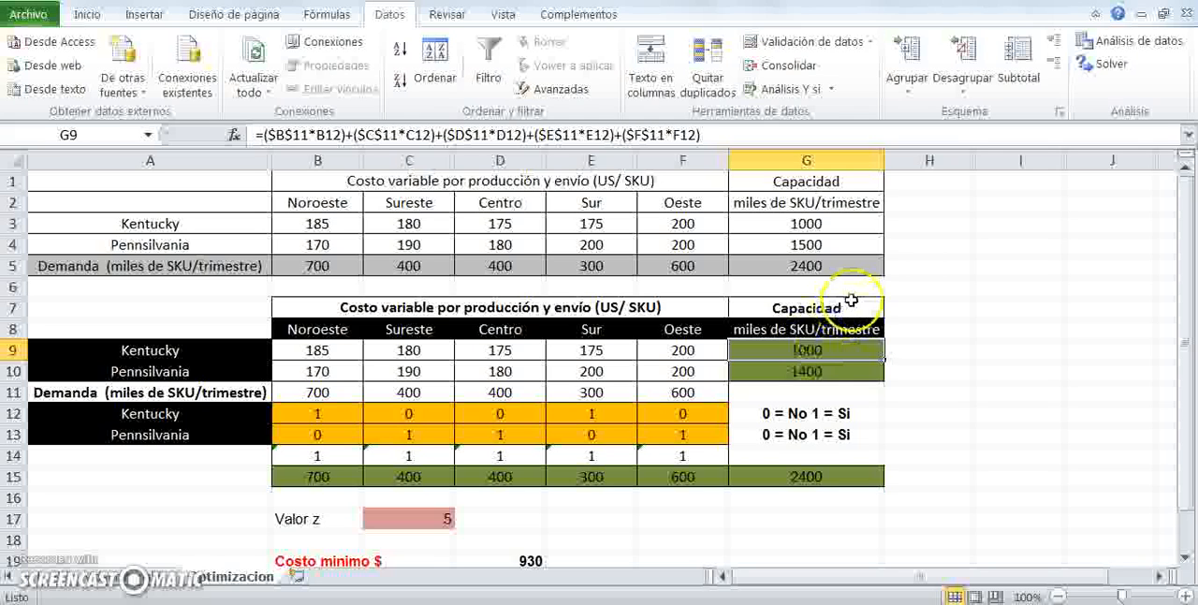
{"action": "left_click", "coordinate": [787, 371]}
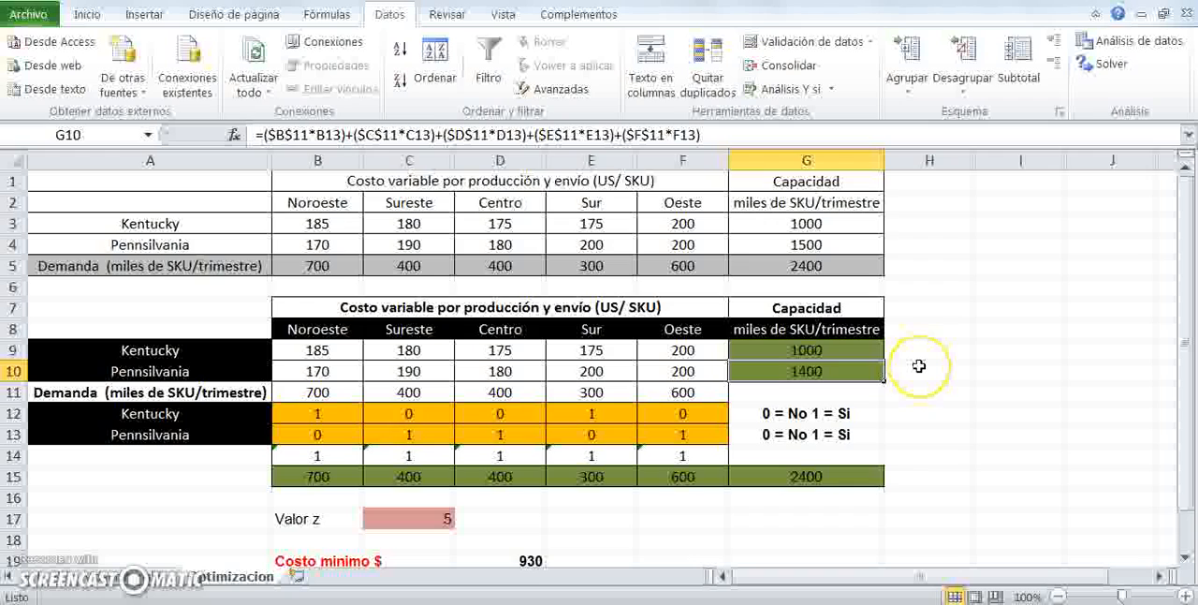